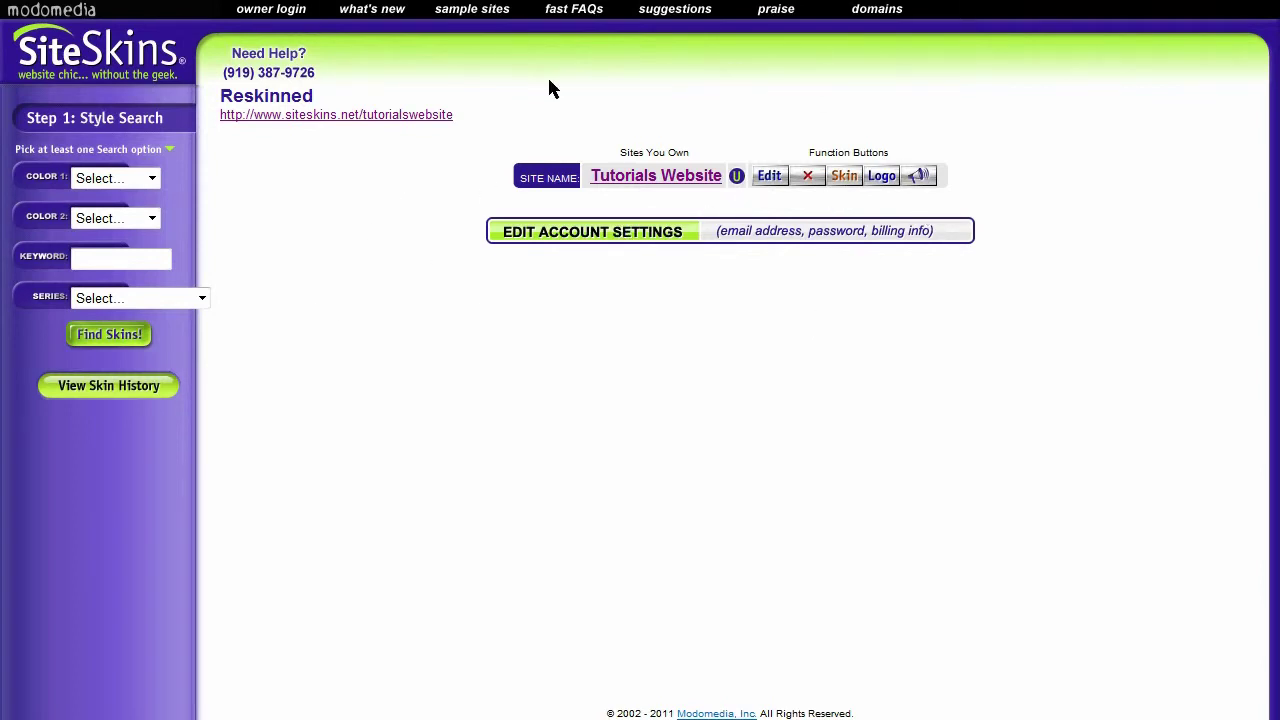
Step: Open the Tutorials Website for editing and change the Our Tutorials page type to F.A.Q. Page
left_click(771, 189)
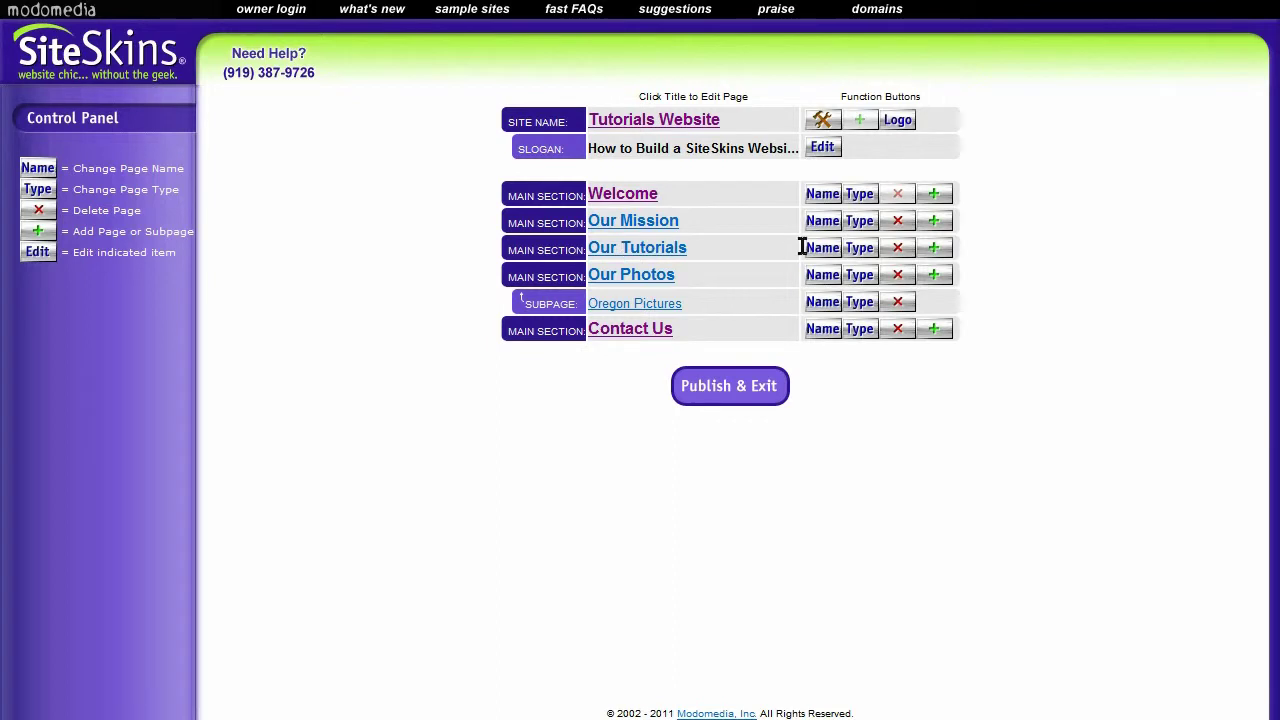
left_click(868, 255)
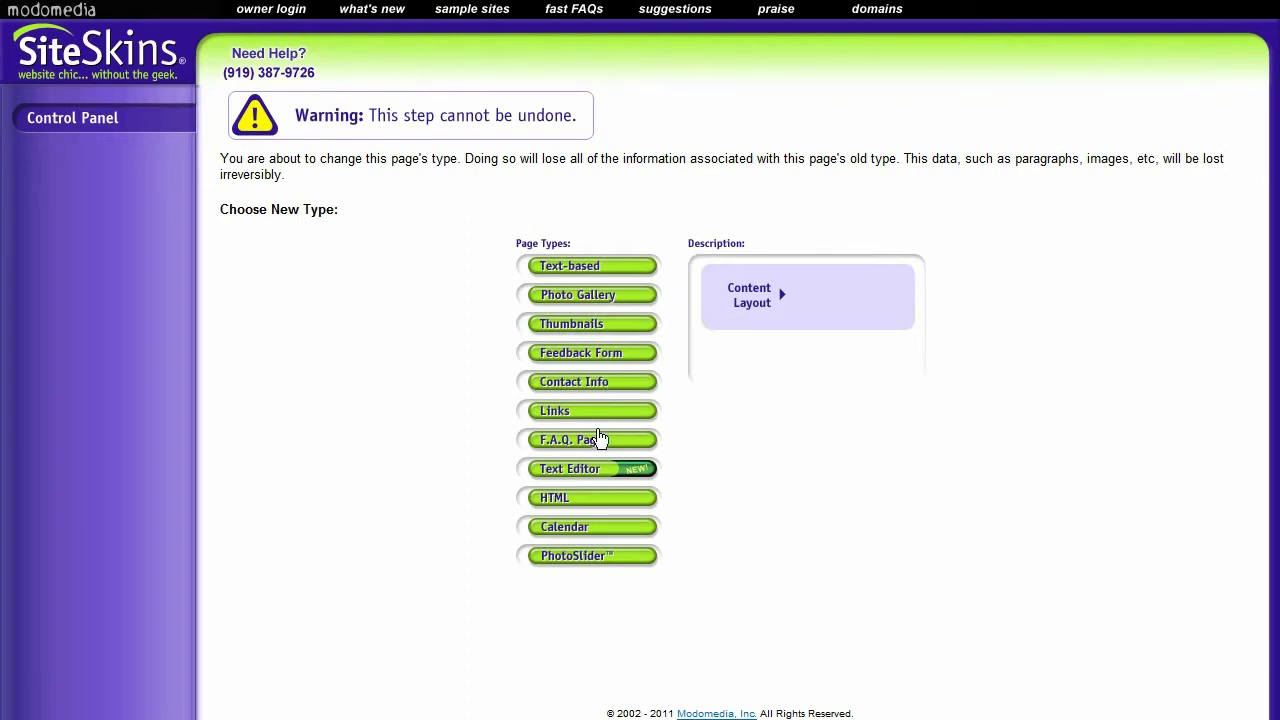
mouse_move(596, 446)
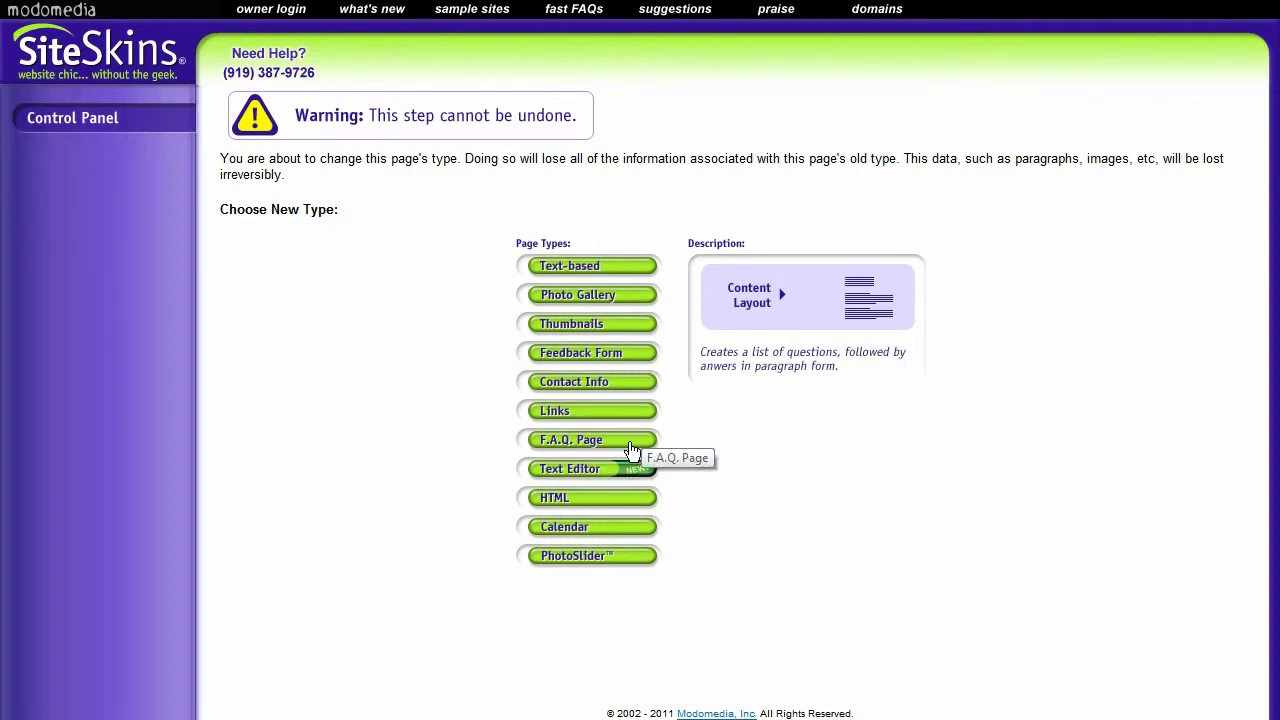
left_click(604, 446)
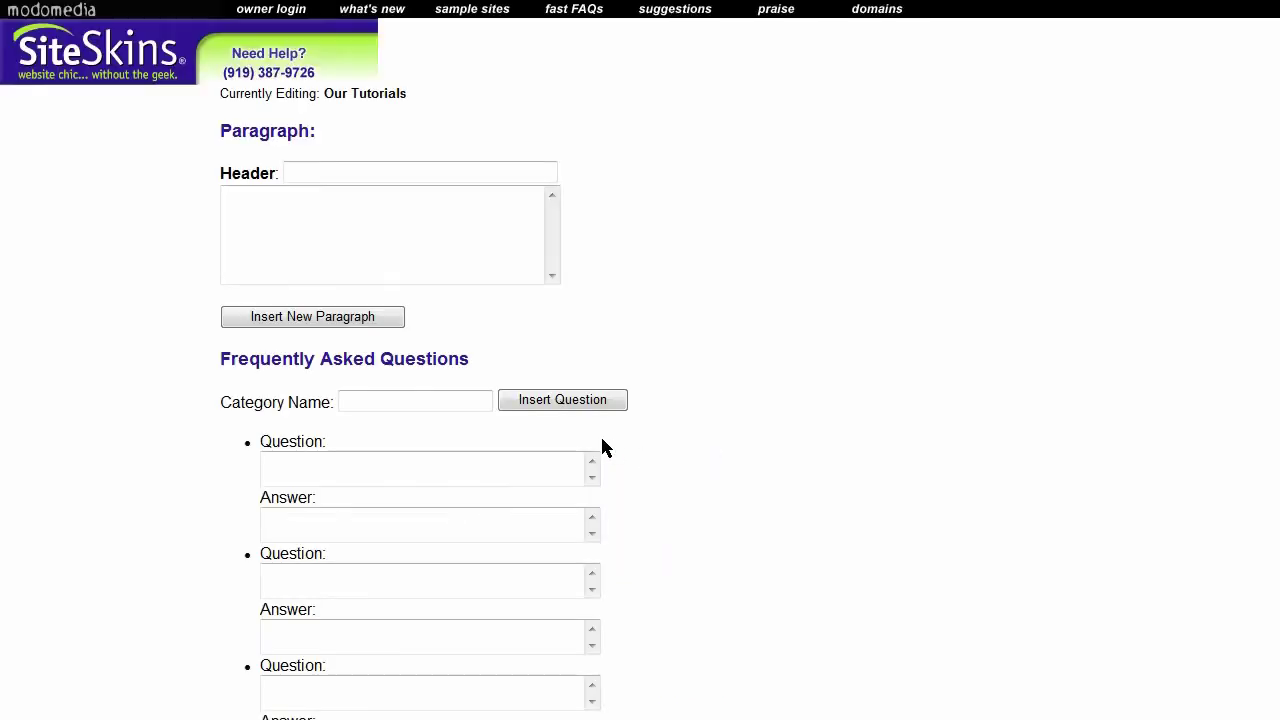
Step: Enter the paragraph header "Click on the items below to find the answers to your questions"
left_click(380, 220)
left_click(380, 167)
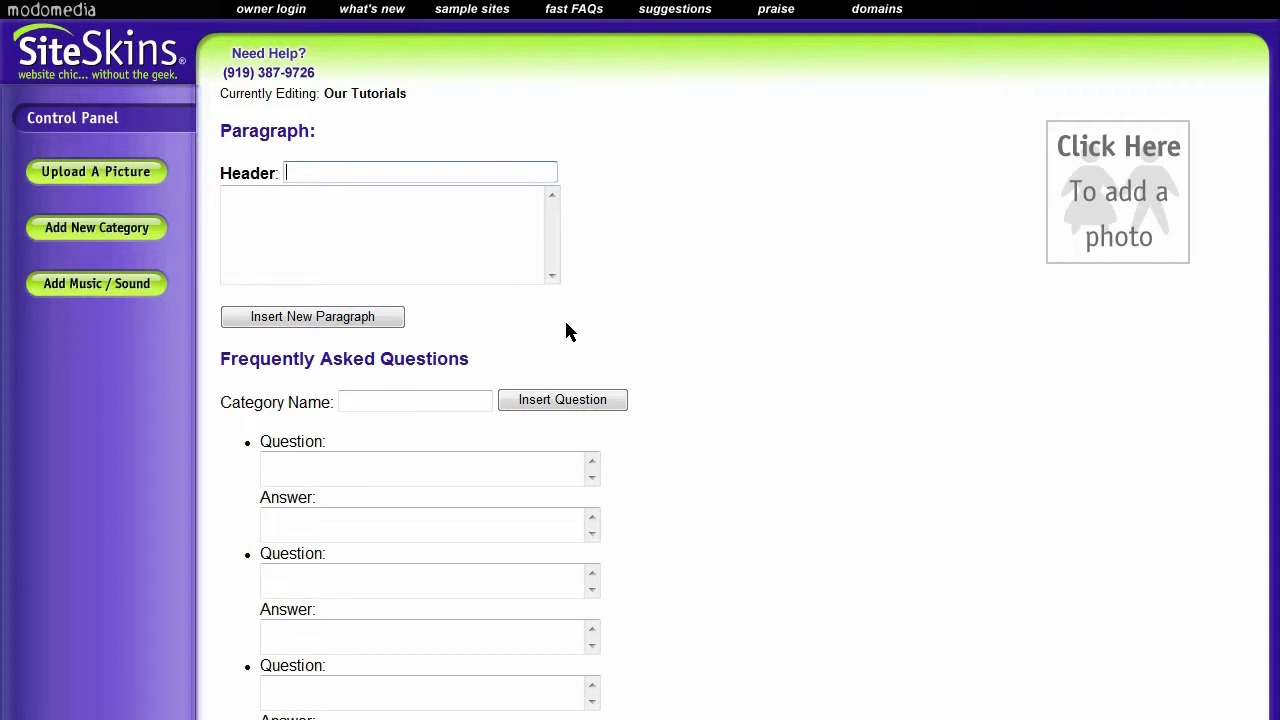
type("Click ")
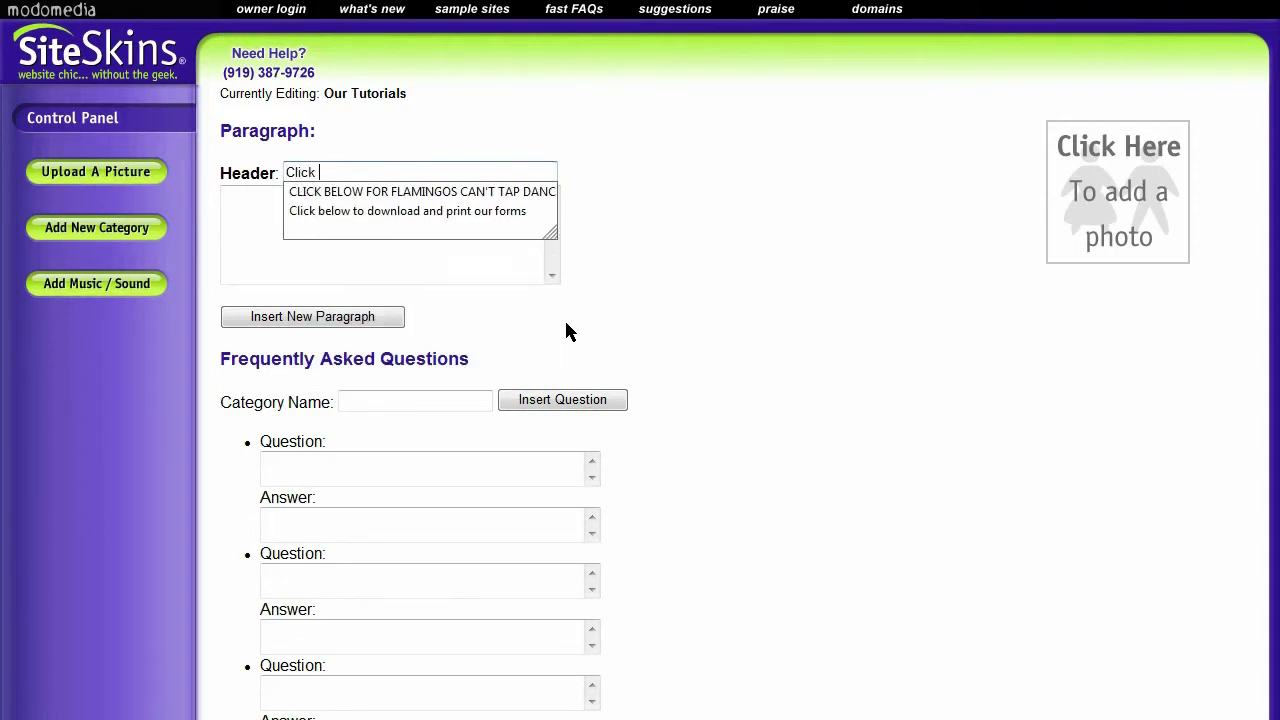
type("on the ite")
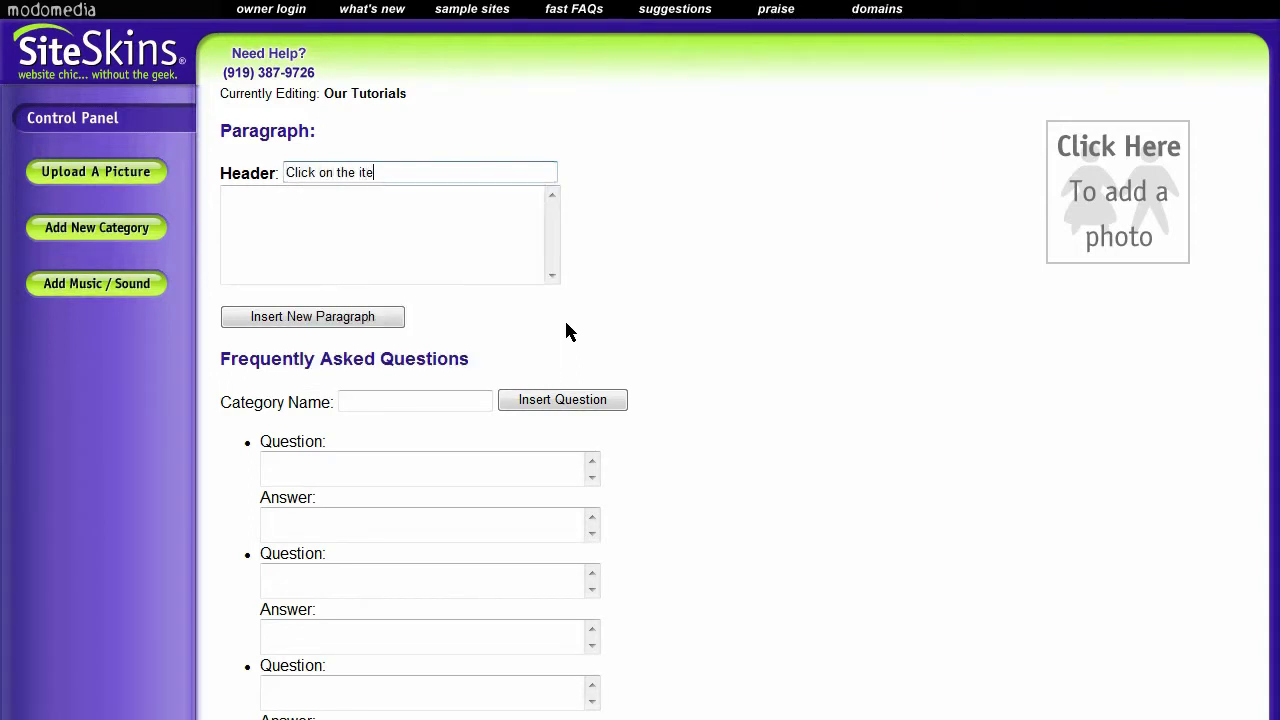
type("ms below to ")
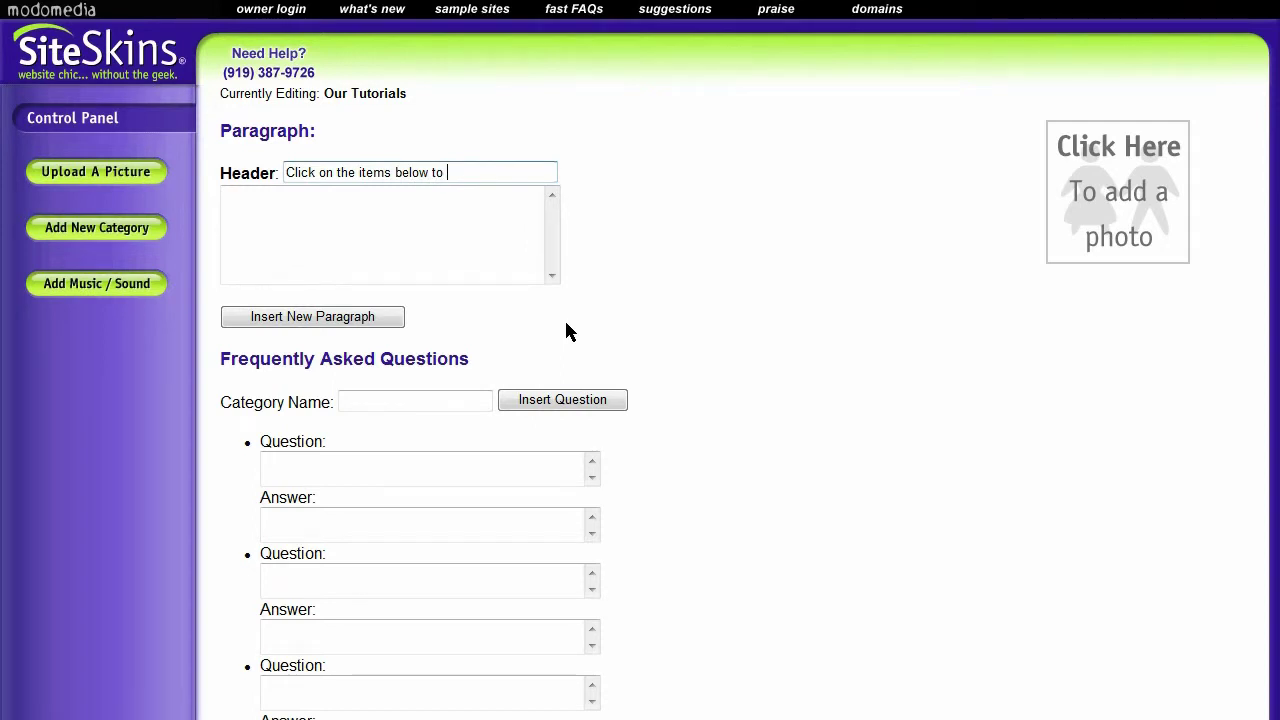
type("find the answer")
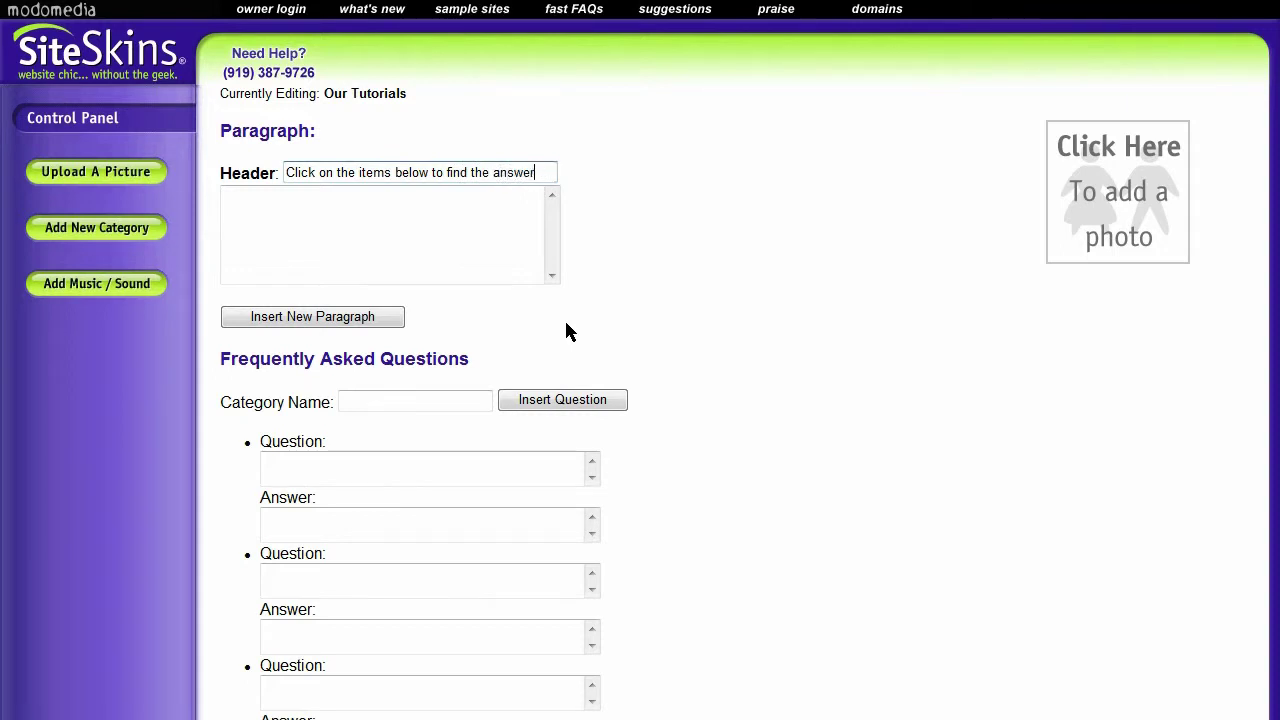
type("s to your ")
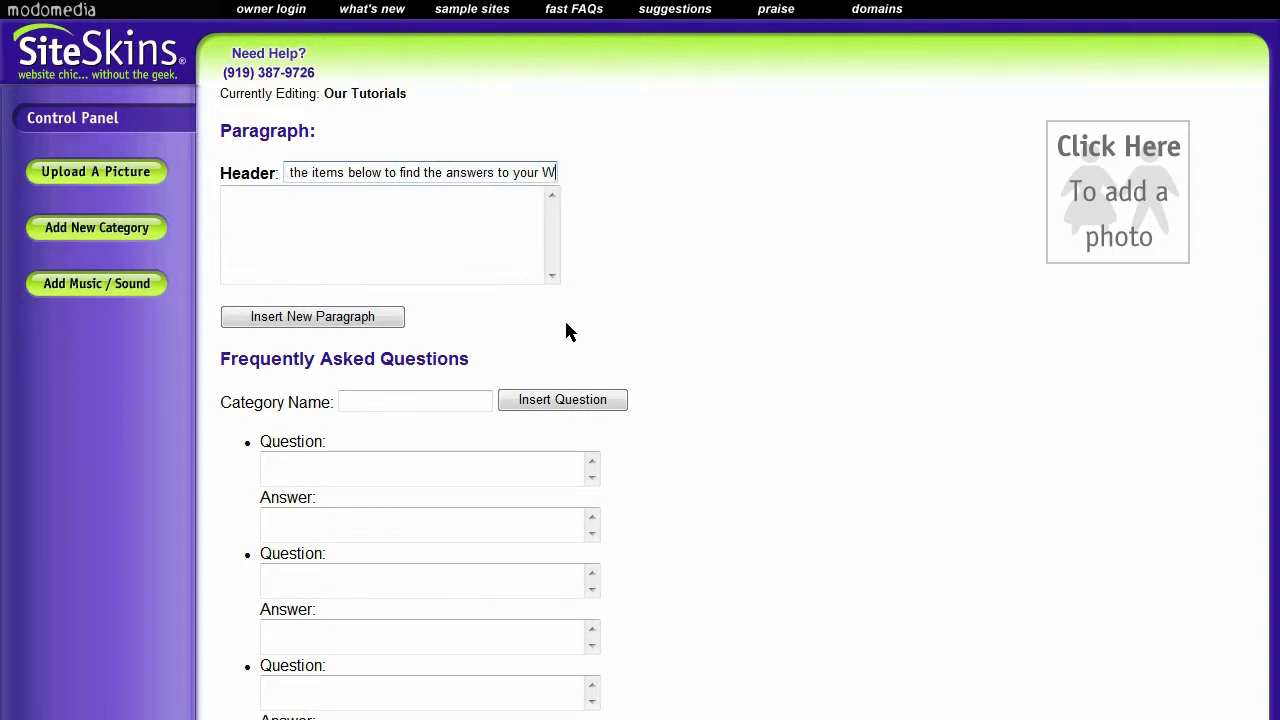
type("qeue")
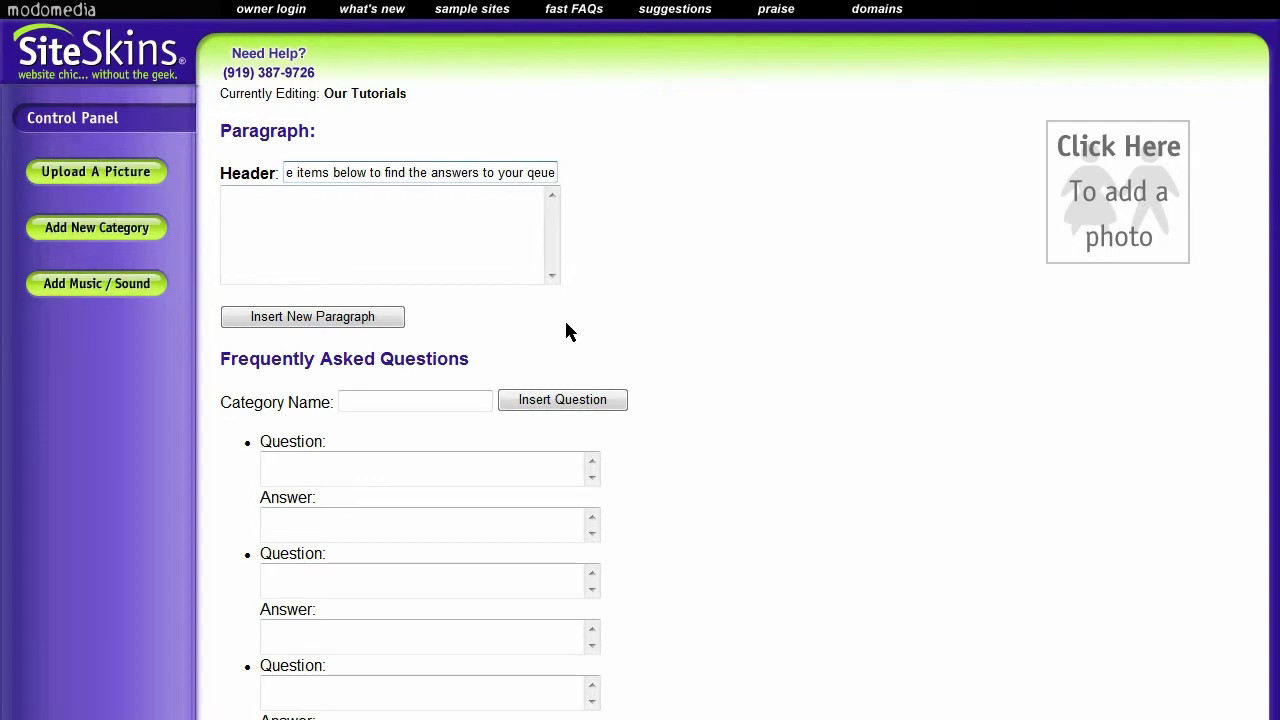
key("BackSpace")
key("BackSpace")
key("BackSpace")
type("uestions")
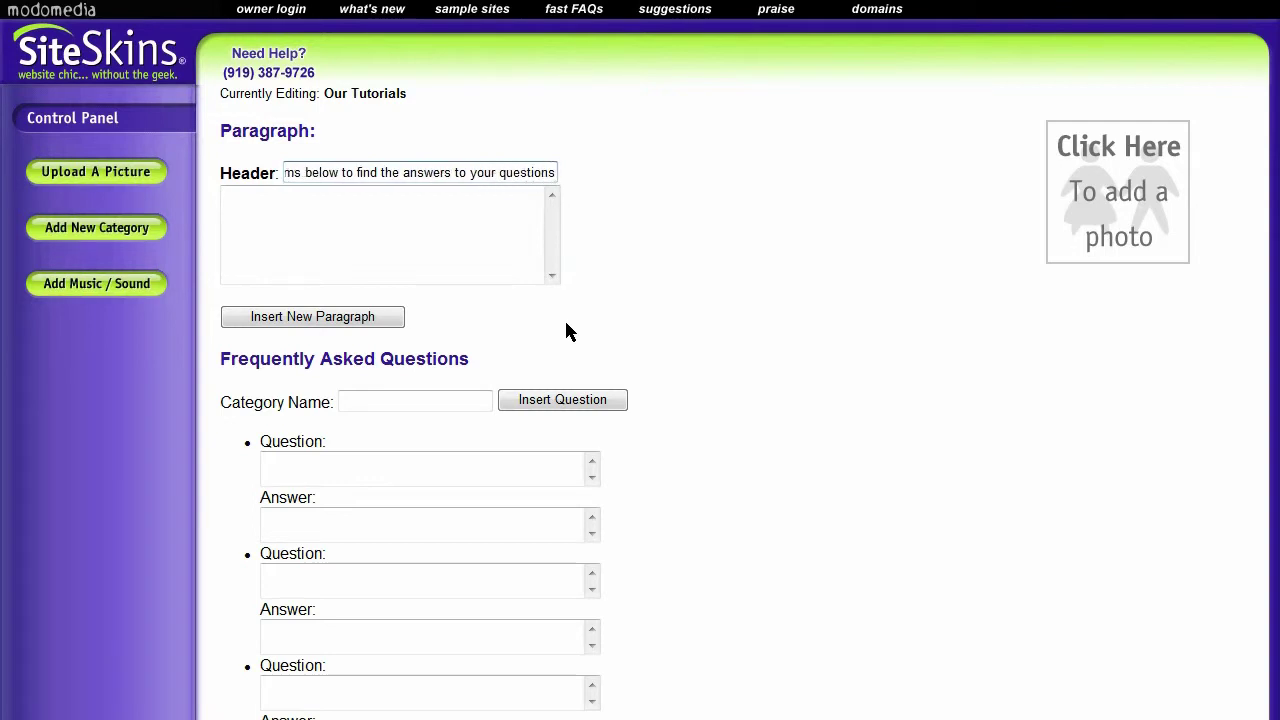
key("Tab")
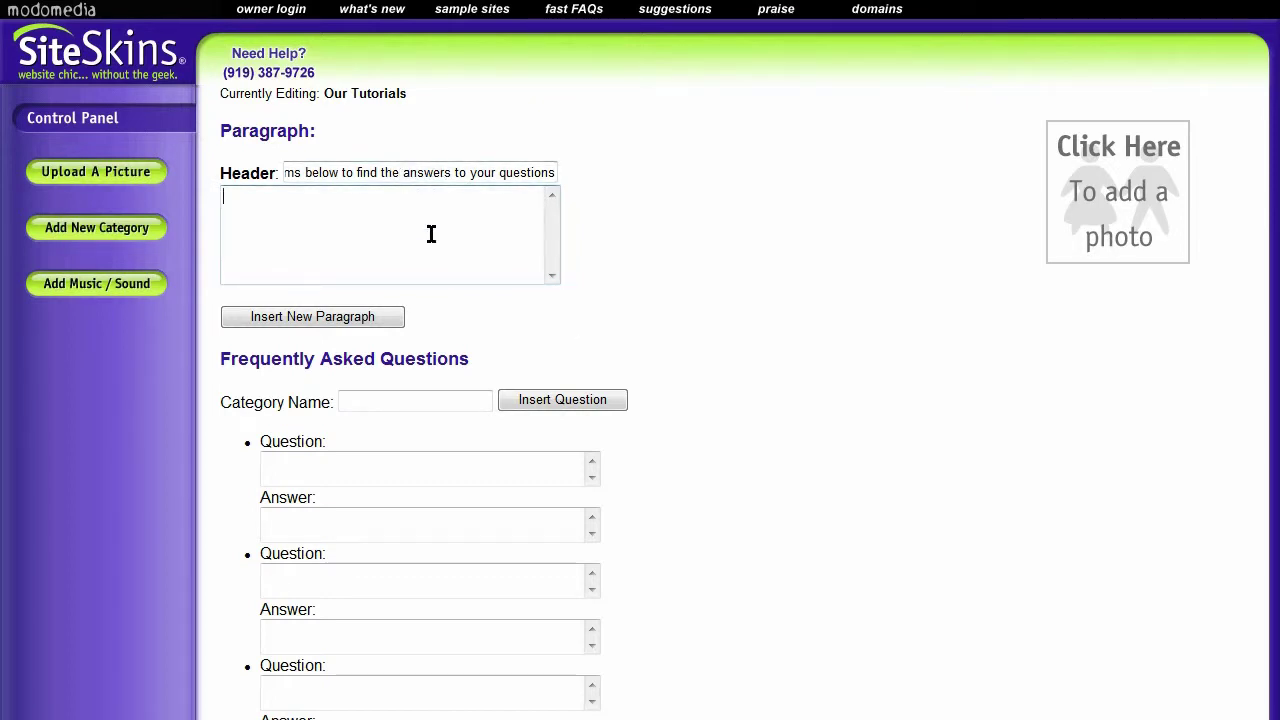
Step: Name the Frequently Asked Questions category "Getting Started"
left_click(925, 310)
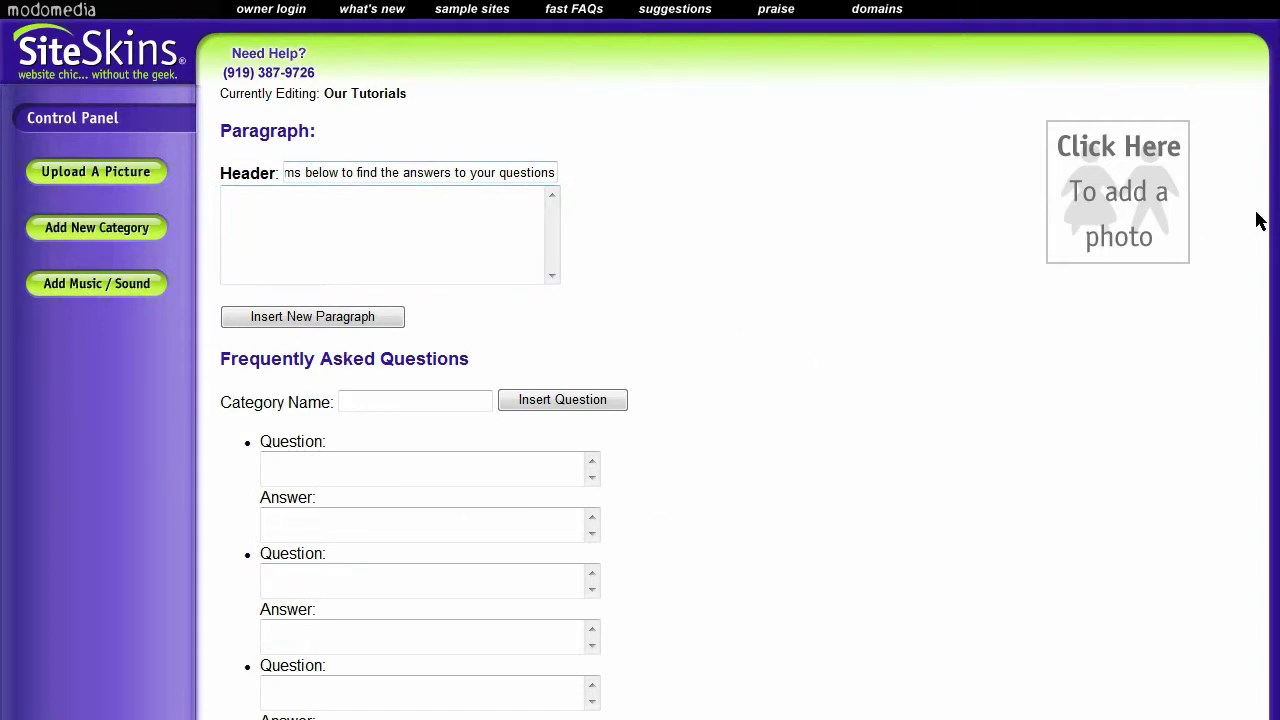
scroll(1268, 278, "down", 3)
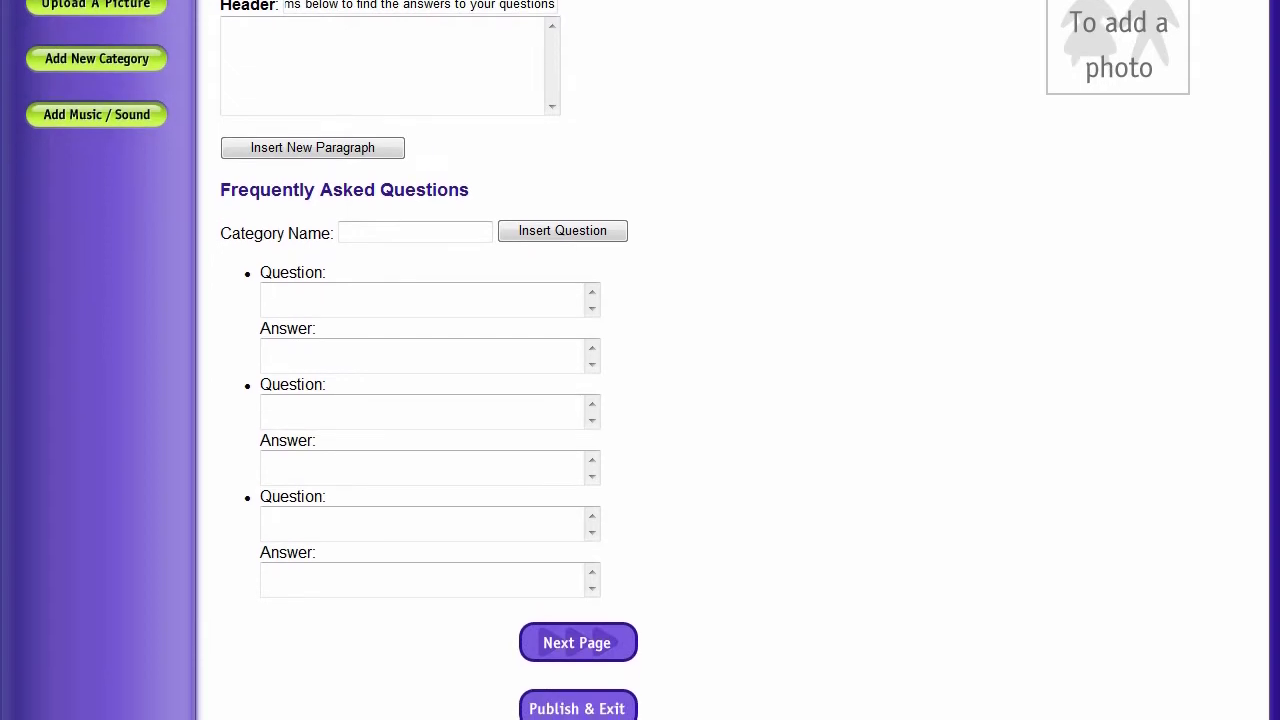
scroll(1268, 278, "up", 1)
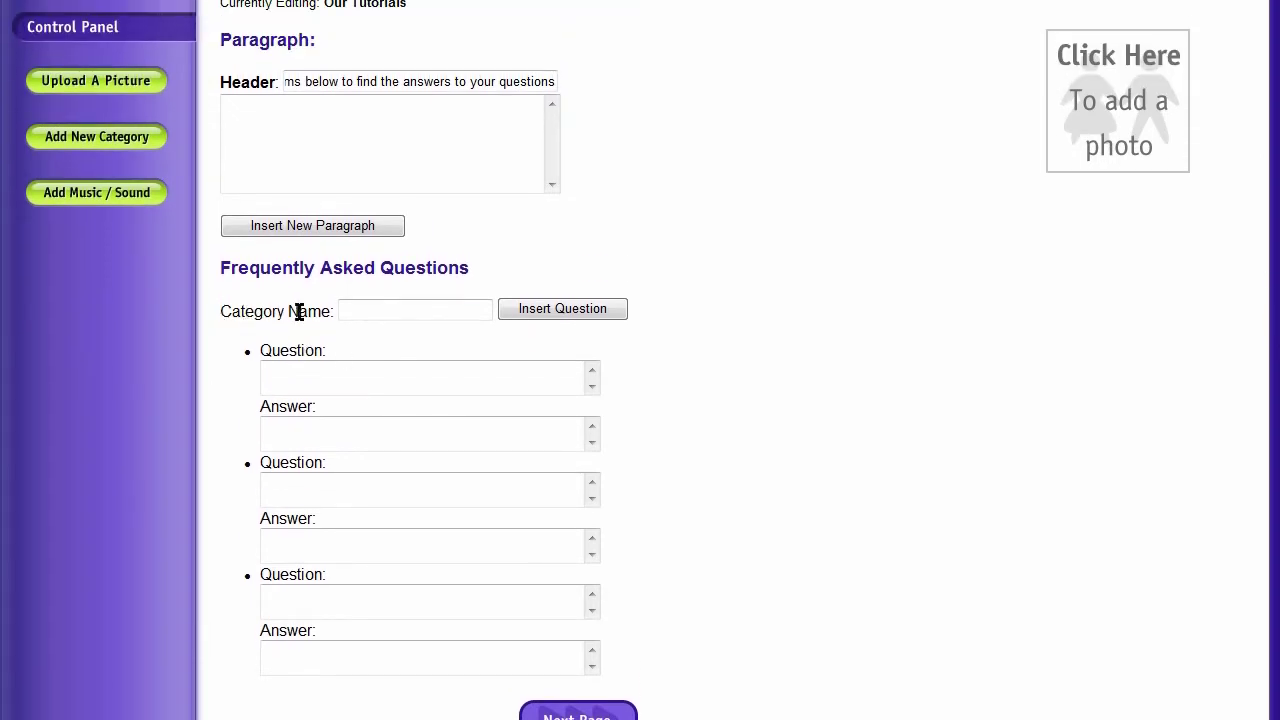
left_click(311, 366)
left_click(297, 421)
left_click(374, 369)
left_click(873, 217)
left_click(363, 311)
left_click(366, 306)
left_click(708, 252)
left_click(414, 311)
type("Getting ")
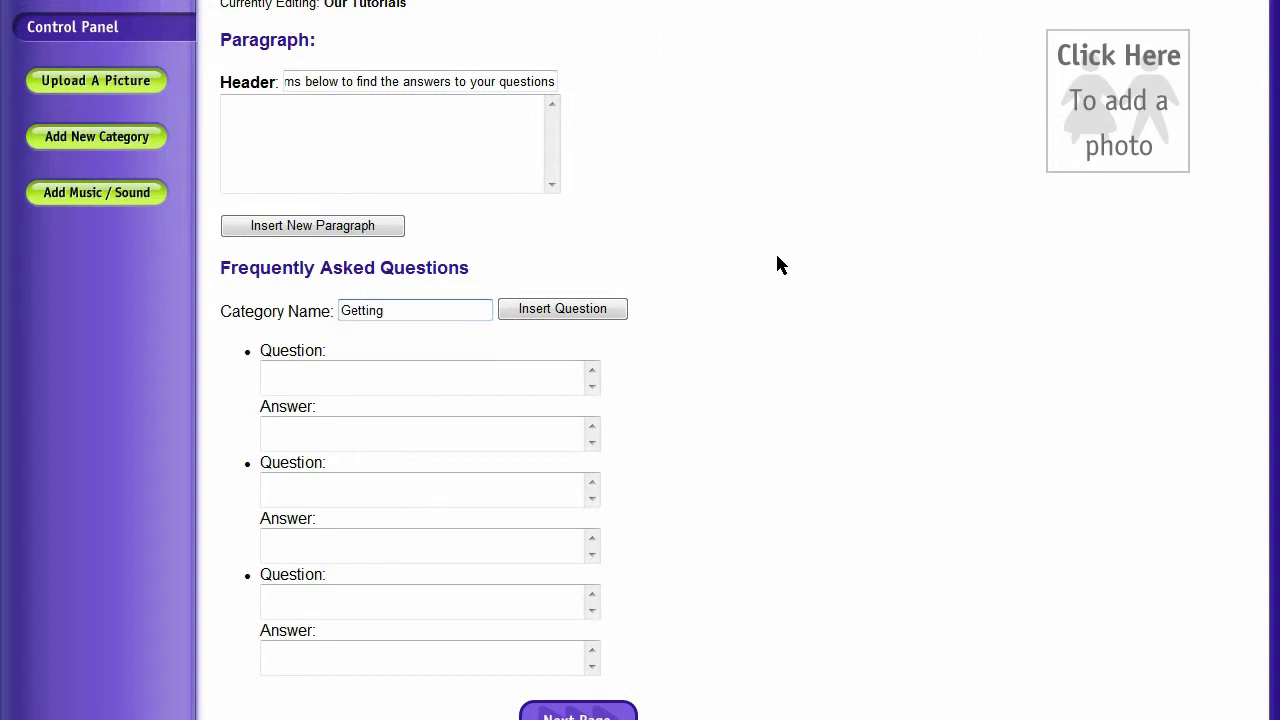
type("Started")
left_click(357, 371)
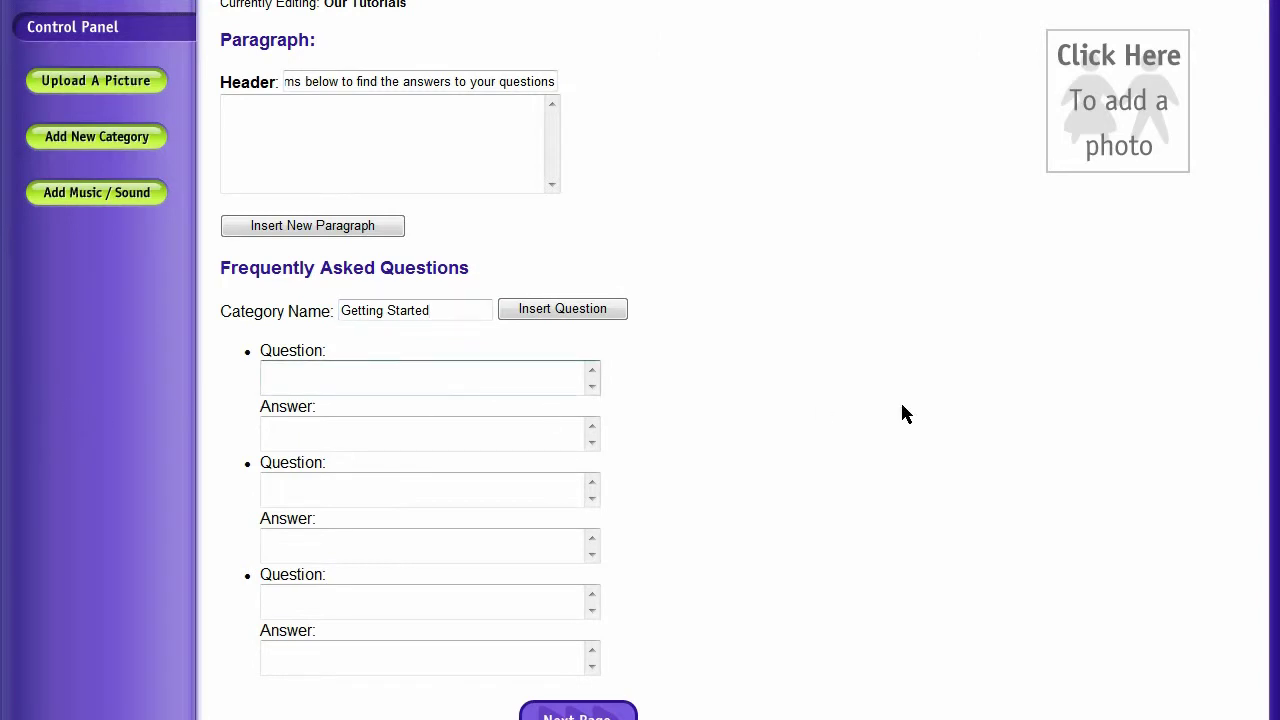
type("How")
type("Do I make")
key("BackSpace")
key("BackSpace")
key("BackSpace")
key("BackSpace")
key("BackSpace")
key("BackSpace")
key("BackSpace")
key("BackSpace")
key("BackSpace")
type("do I make my own website")
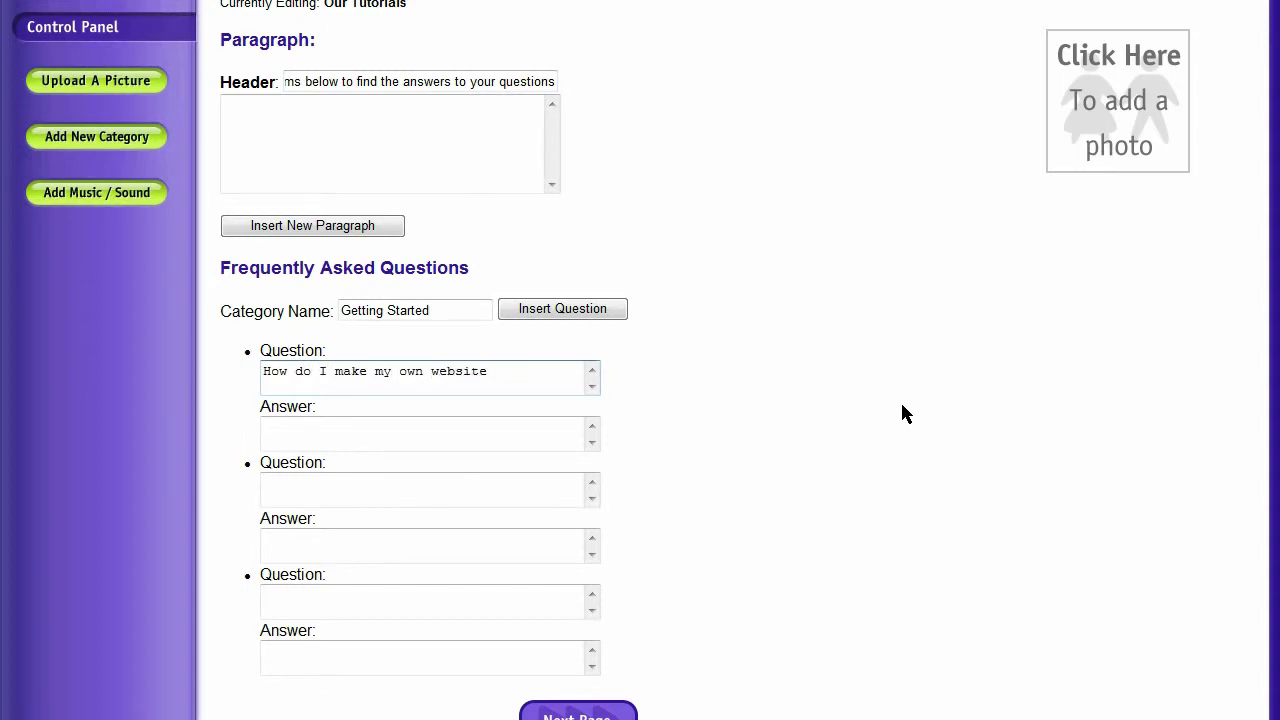
Step: Set the first question to "Setting up your first website (part 1)" and its answer to "Setting up your first website (part1)"
key("ctrl+a")
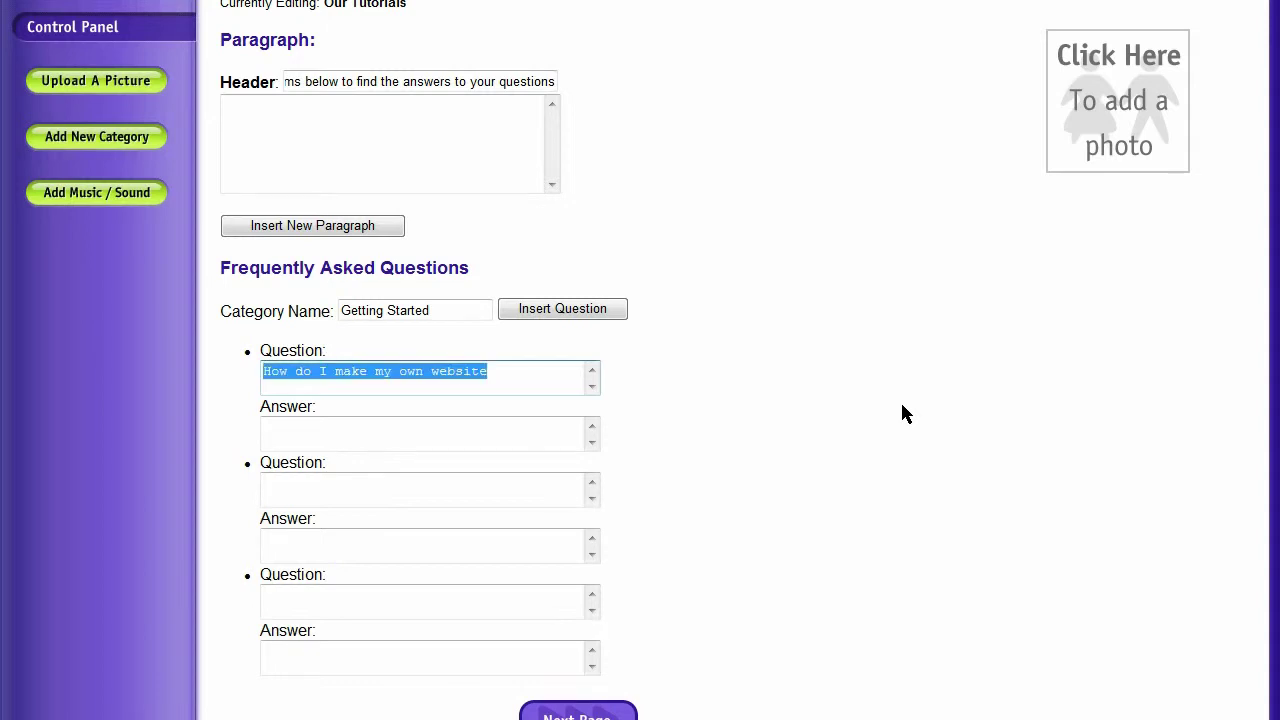
type("Setting ")
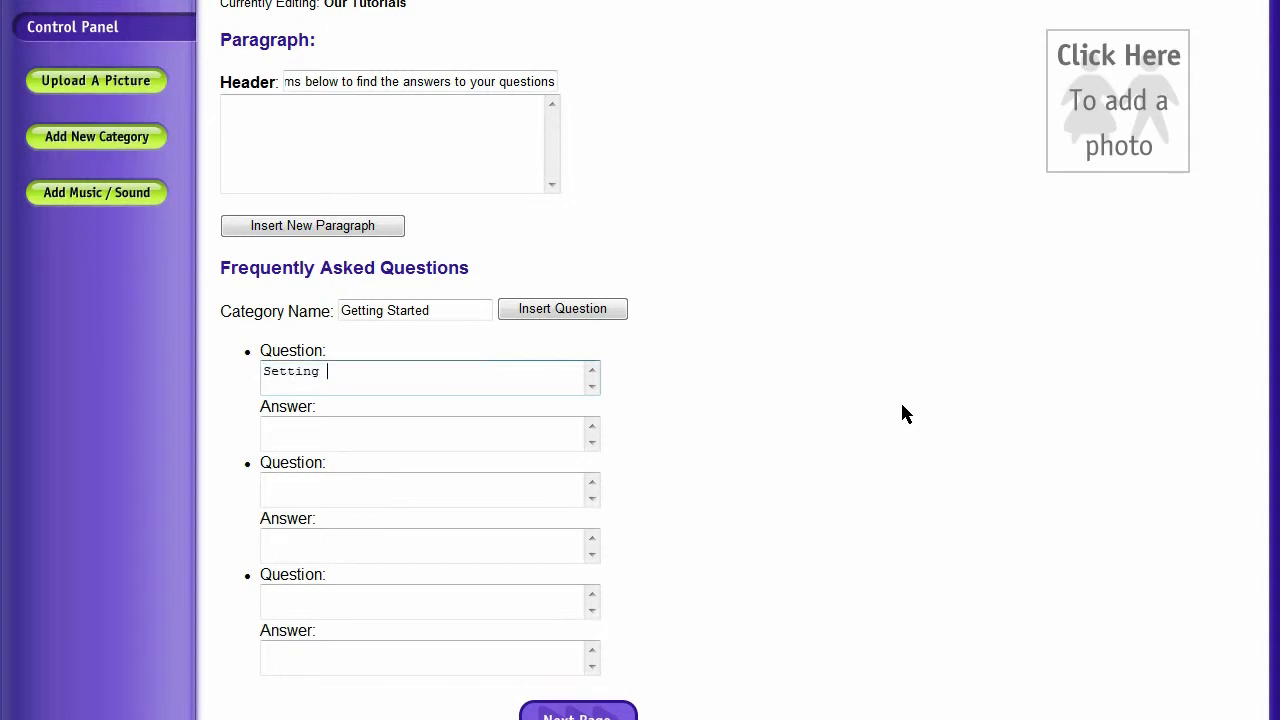
type("up your first website (")
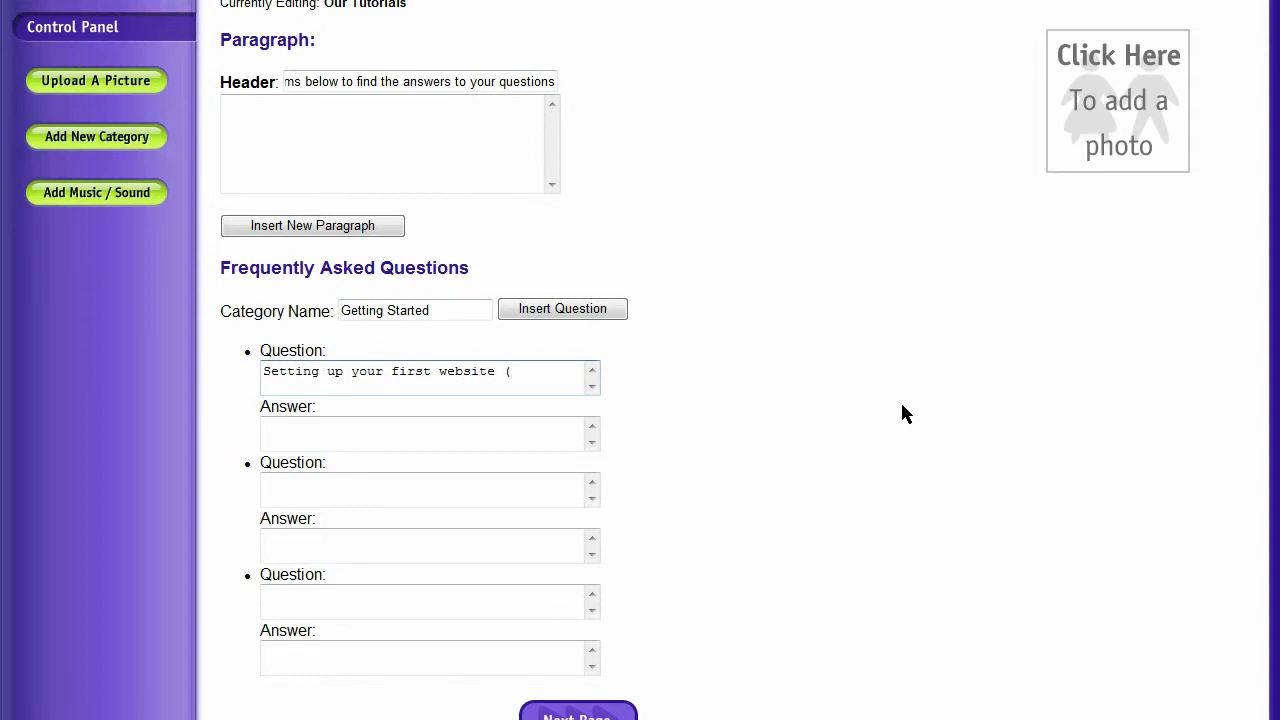
type("1)")
key("BackSpace")
key("BackSpace")
type("part 1)")
key("Tab")
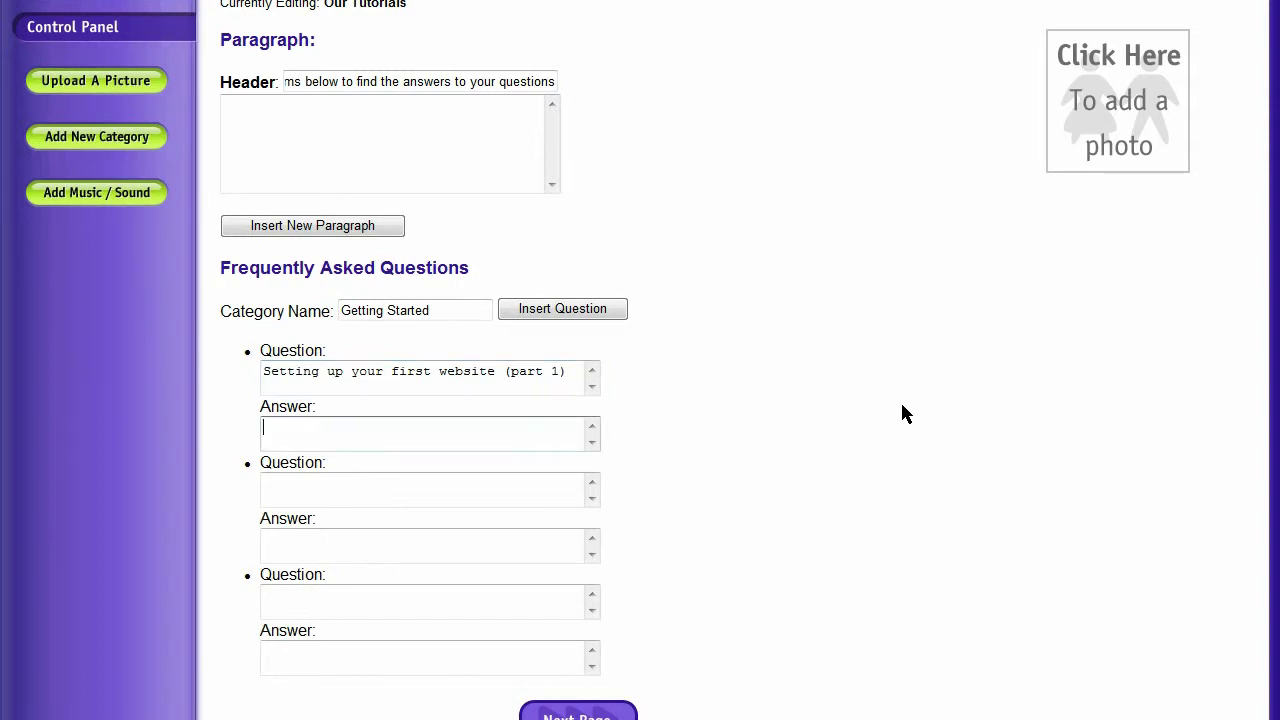
type("Setting up your first website ")
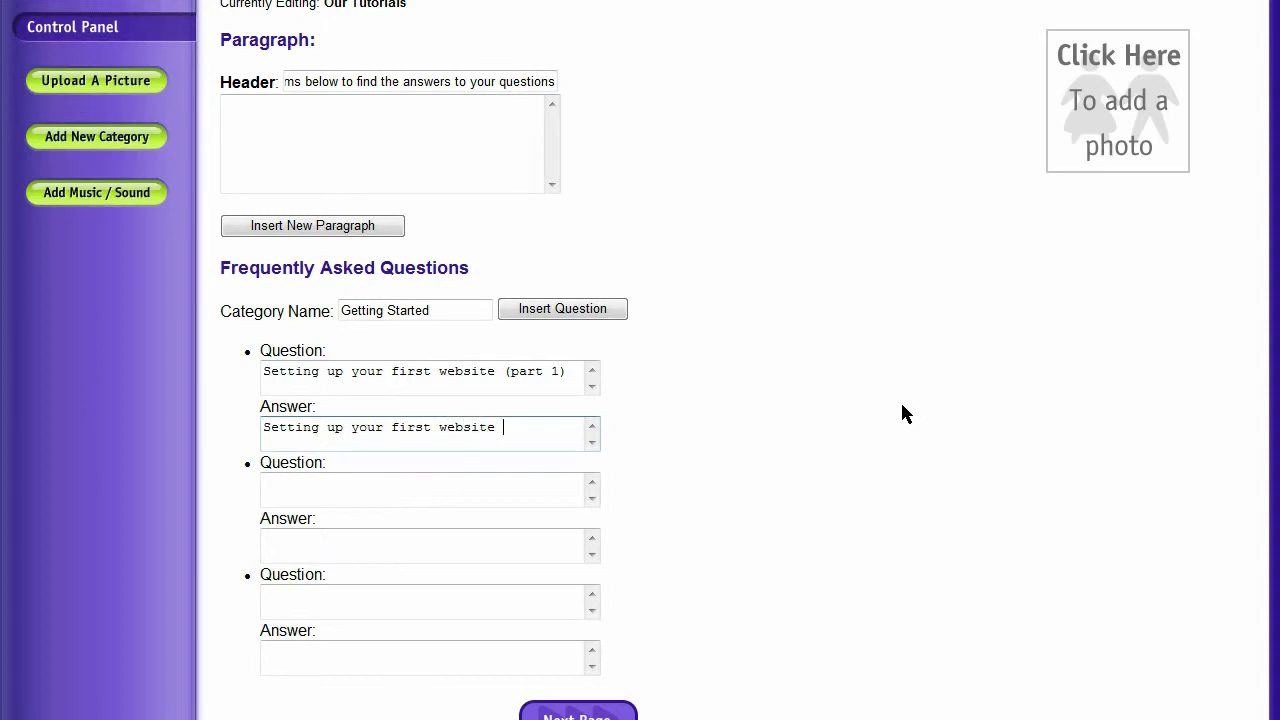
type("(part1)")
left_click(380, 428)
left_click(504, 428)
Step: Fill in both the second question and its answer with "Setting up your first website (part 2)"
left_click(314, 482)
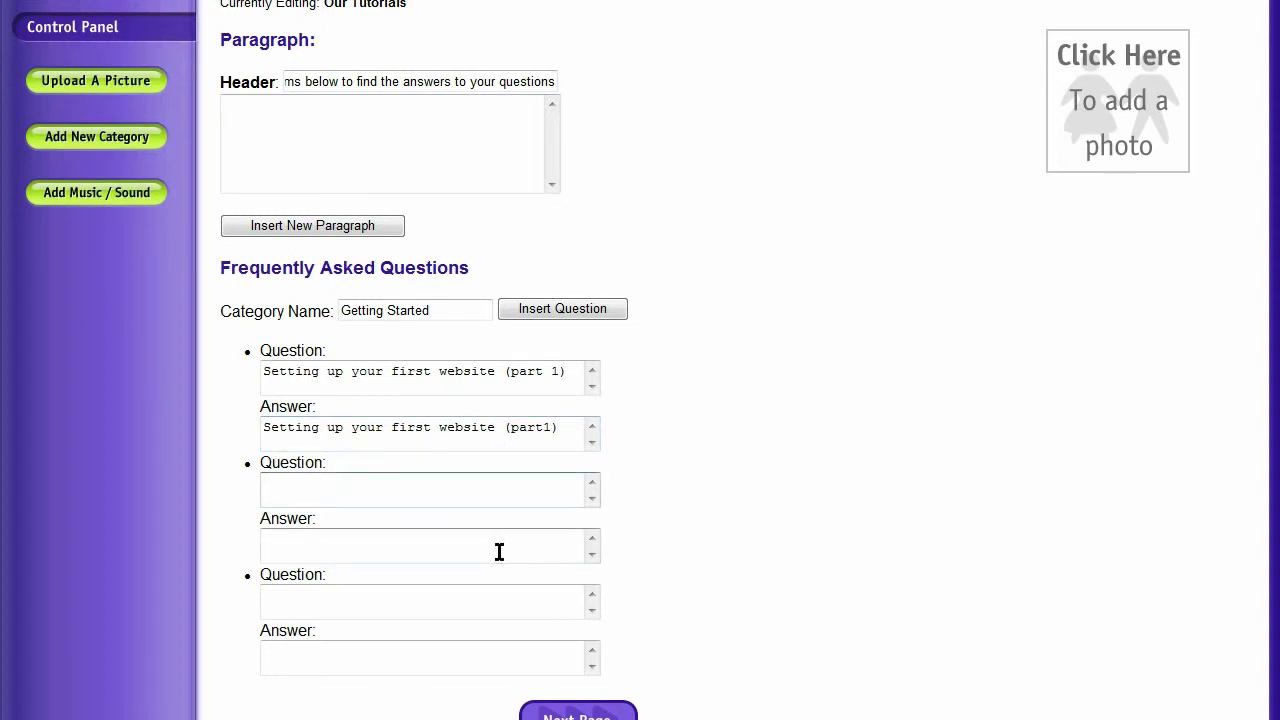
type("Setting up your first ")
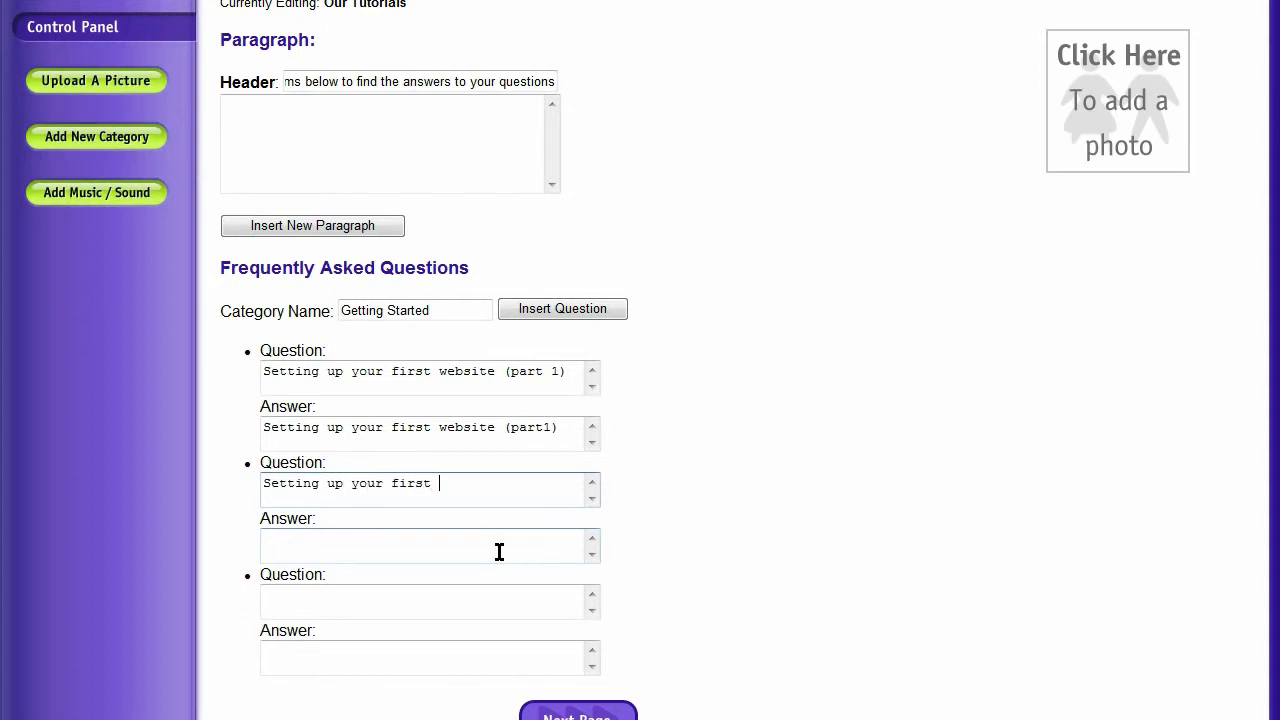
type("website((part 2")
left_click(499, 552)
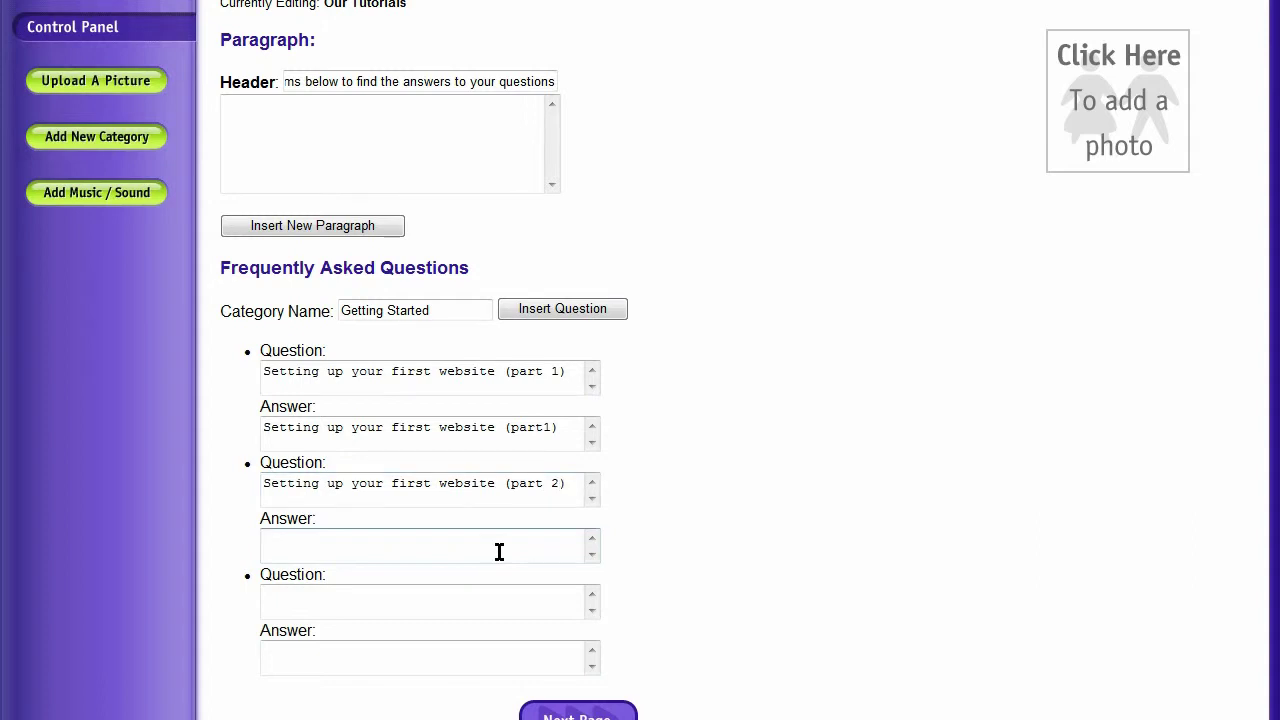
type("Setting up your first website part")
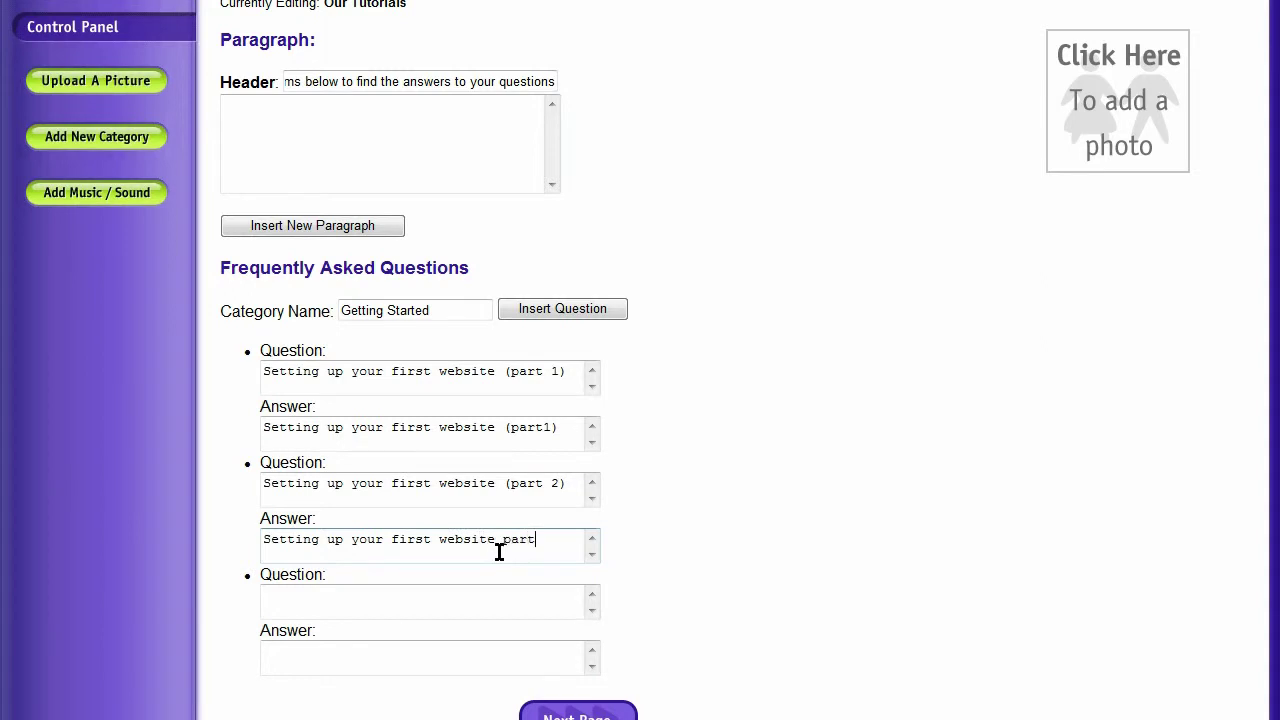
key("BackSpace")
key("BackSpace")
key("BackSpace")
key("BackSpace")
type("part 2")
Step: Fill in both the third question and its answer with "Tour of the Control Panel"
key("Tab")
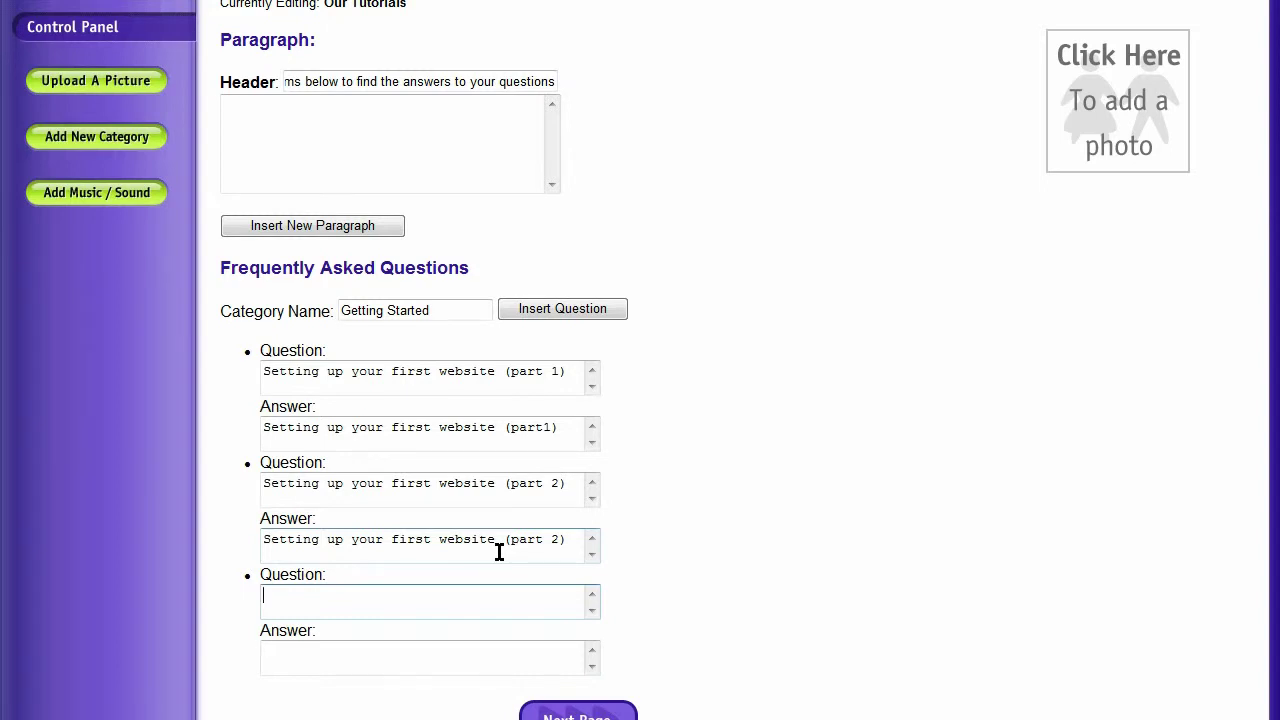
type("Tour of the Control Panel")
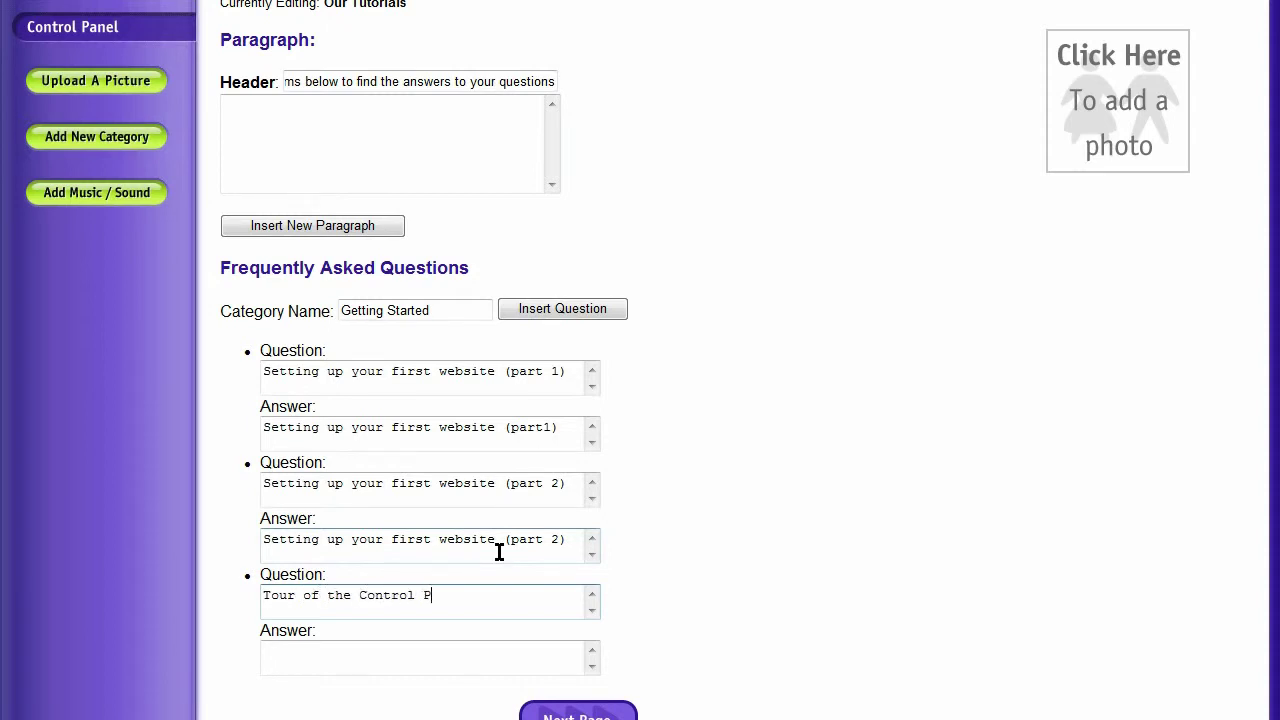
key("Tab")
type("Tour of the eco")
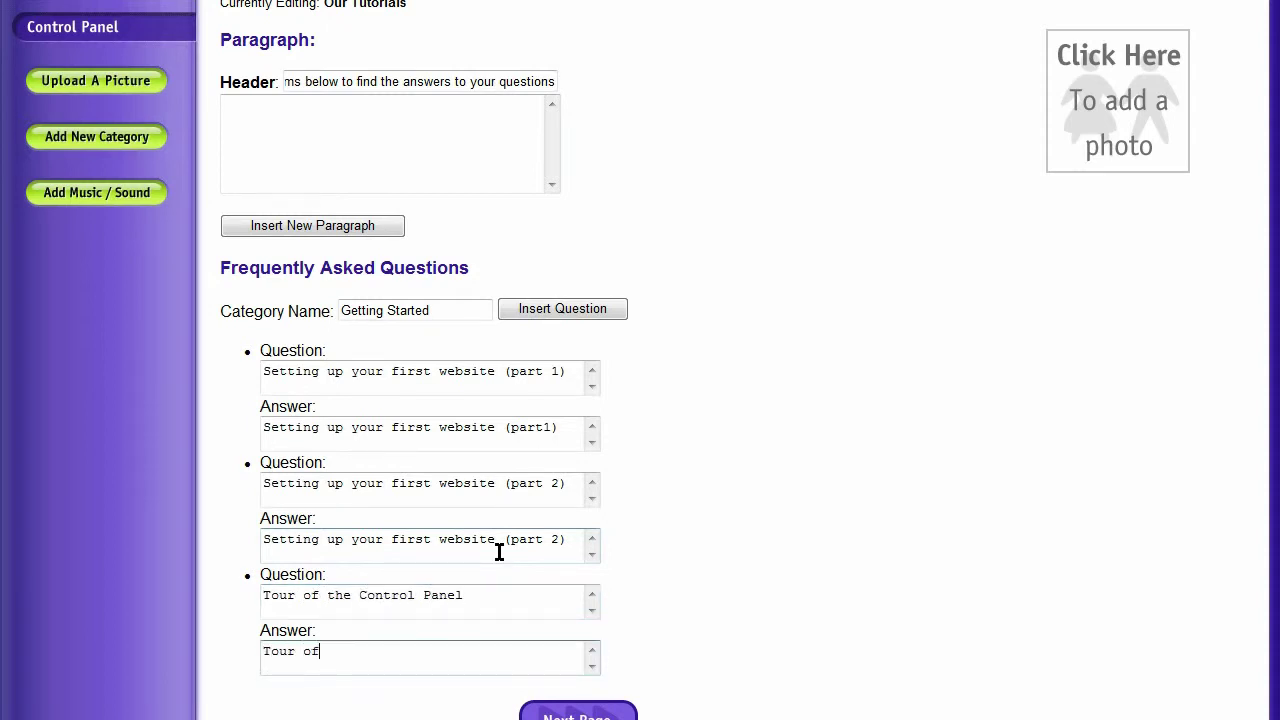
key("BackSpace")
key("BackSpace")
key("BackSpace")
type("Control Panel")
left_click(330, 371)
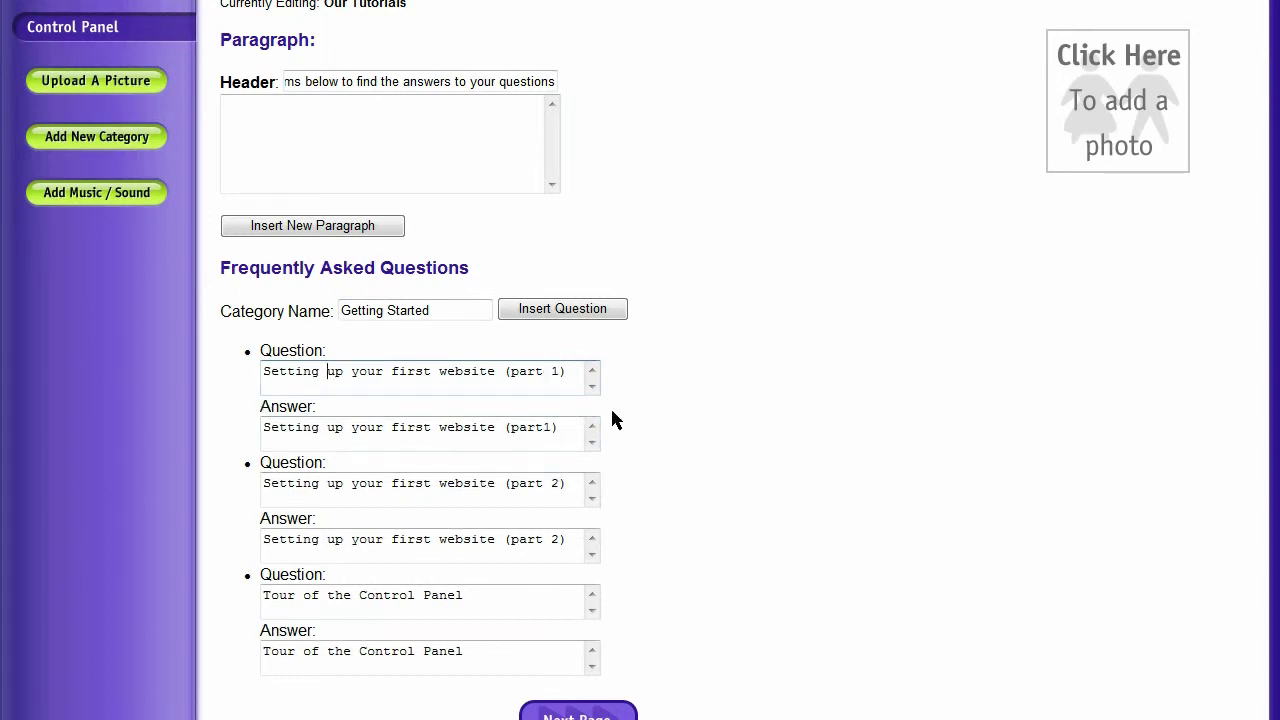
left_click(571, 426)
Step: Publish the edited site, exit the editor and open the published Tutorials Website
scroll(897, 440, "down", 2)
scroll(909, 298, "down", 1)
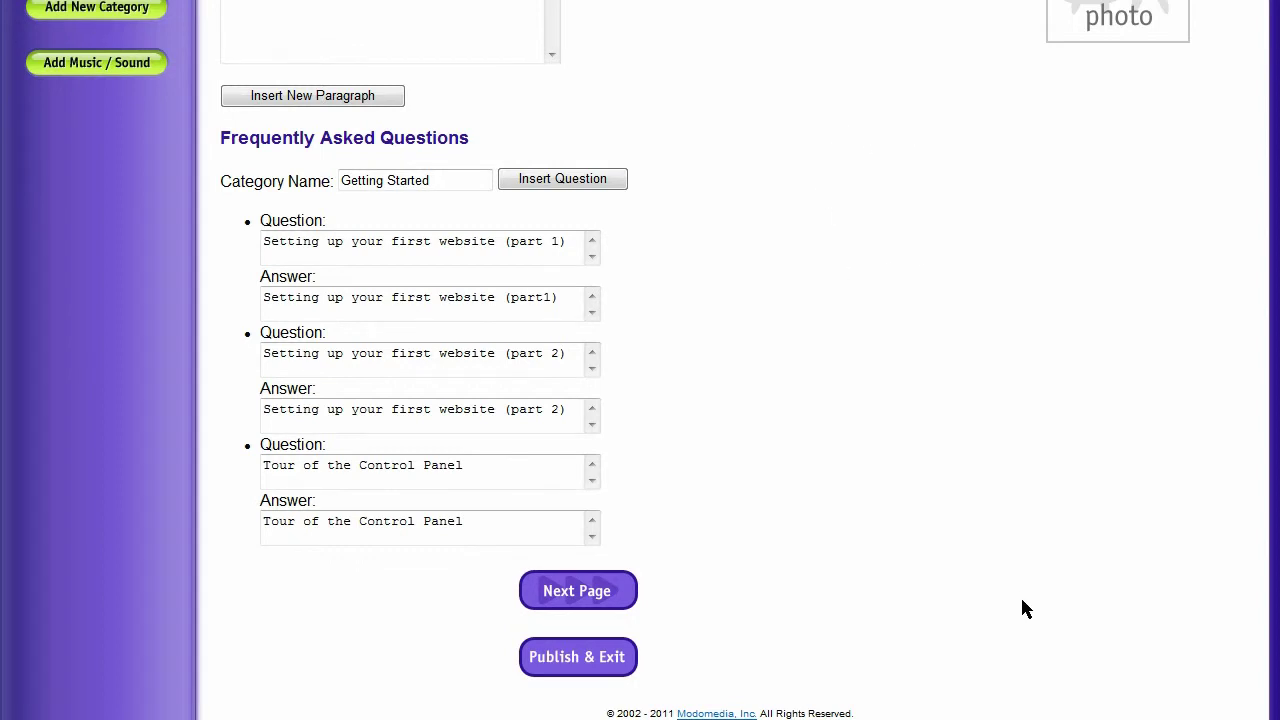
left_click(598, 664)
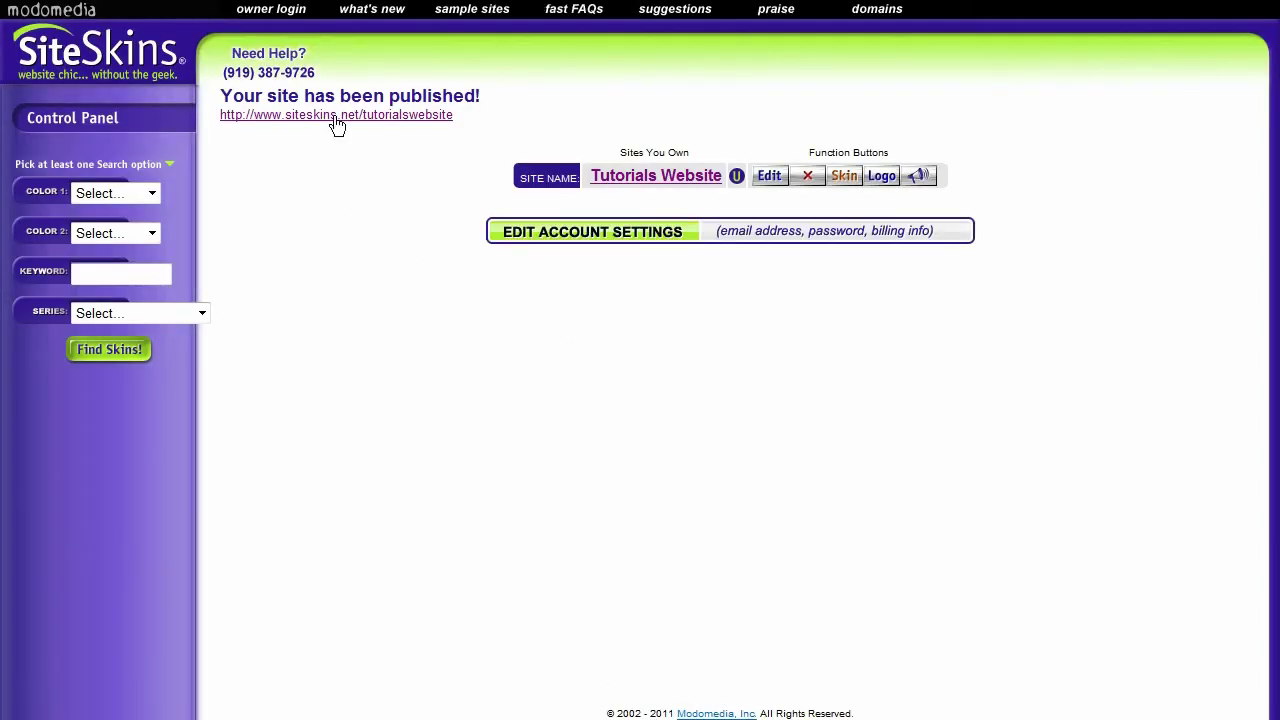
left_click(335, 117)
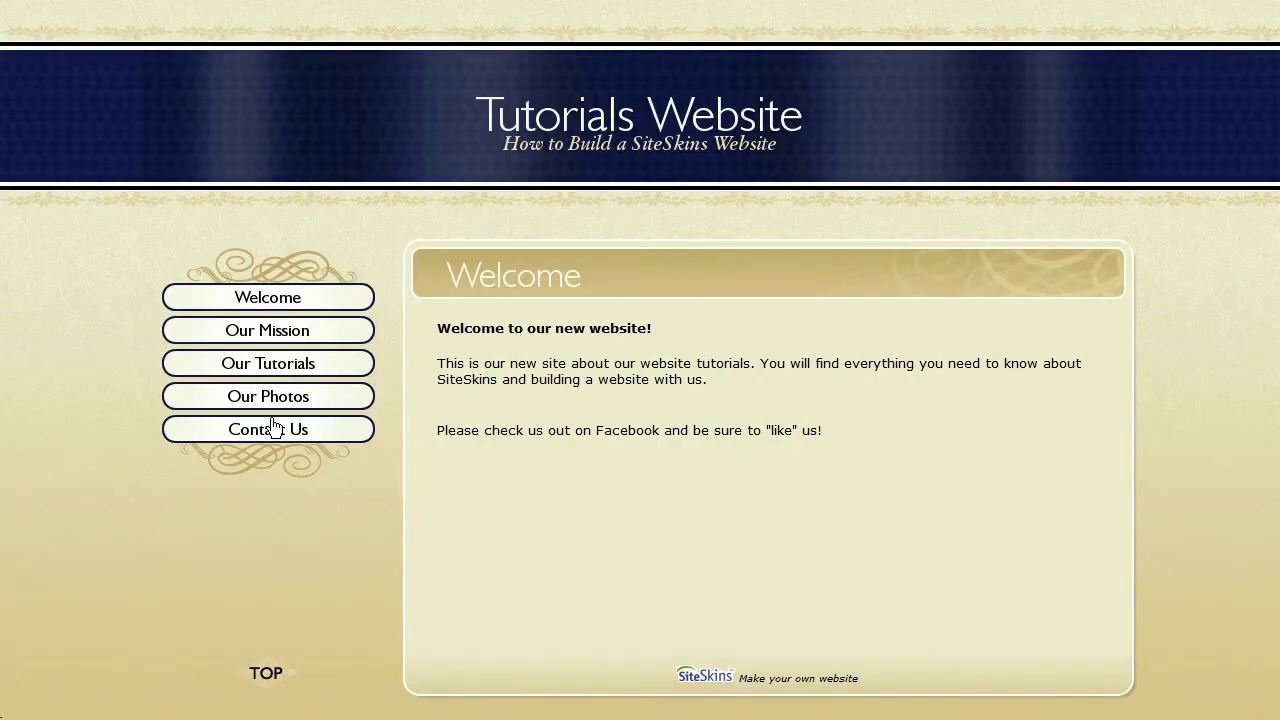
Step: Examine the published Our Tutorials page and test the "Setting up your first website (part 1)" question link
left_click(272, 364)
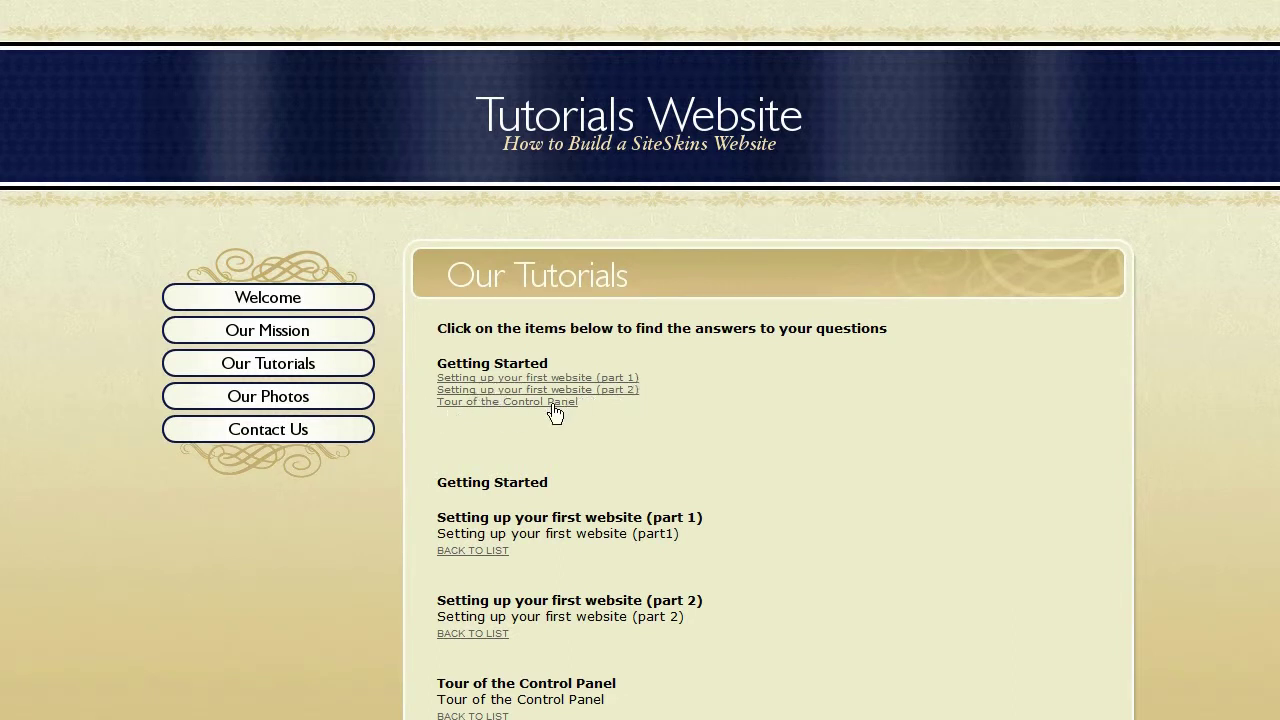
left_click(510, 379)
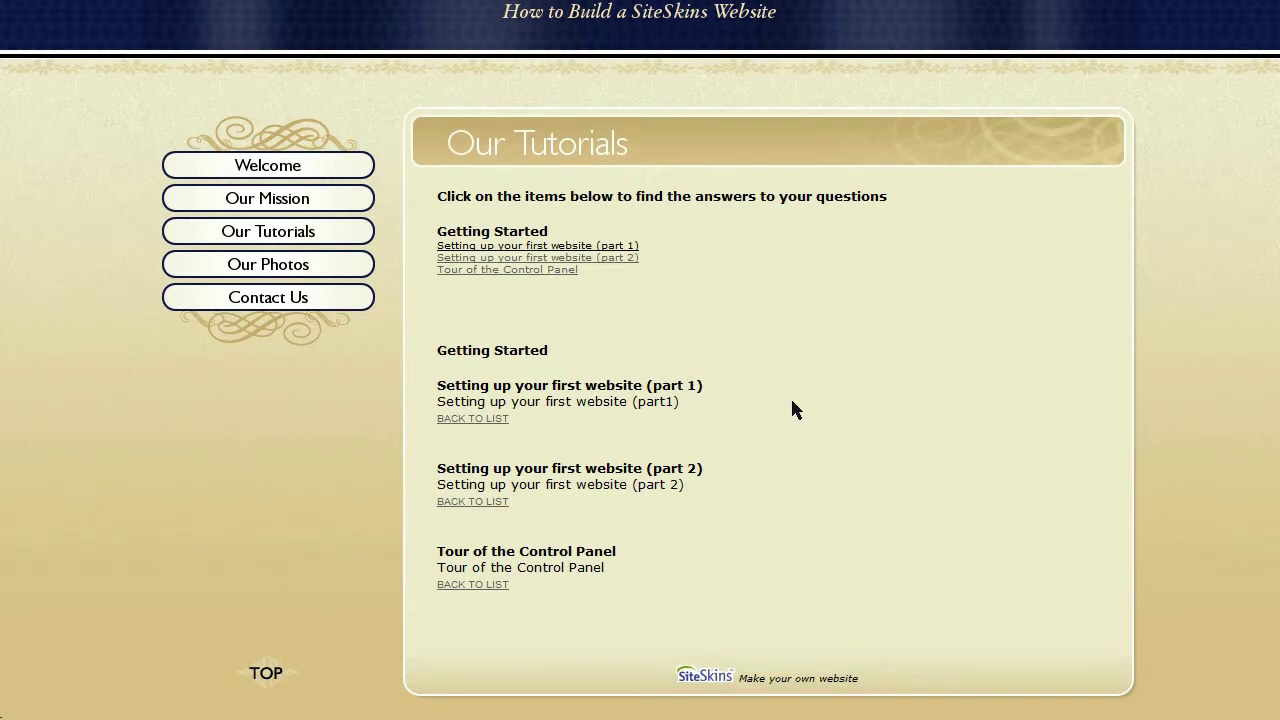
scroll(977, 355, "up", 2)
scroll(937, 380, "down", 1)
scroll(941, 385, "up", 1)
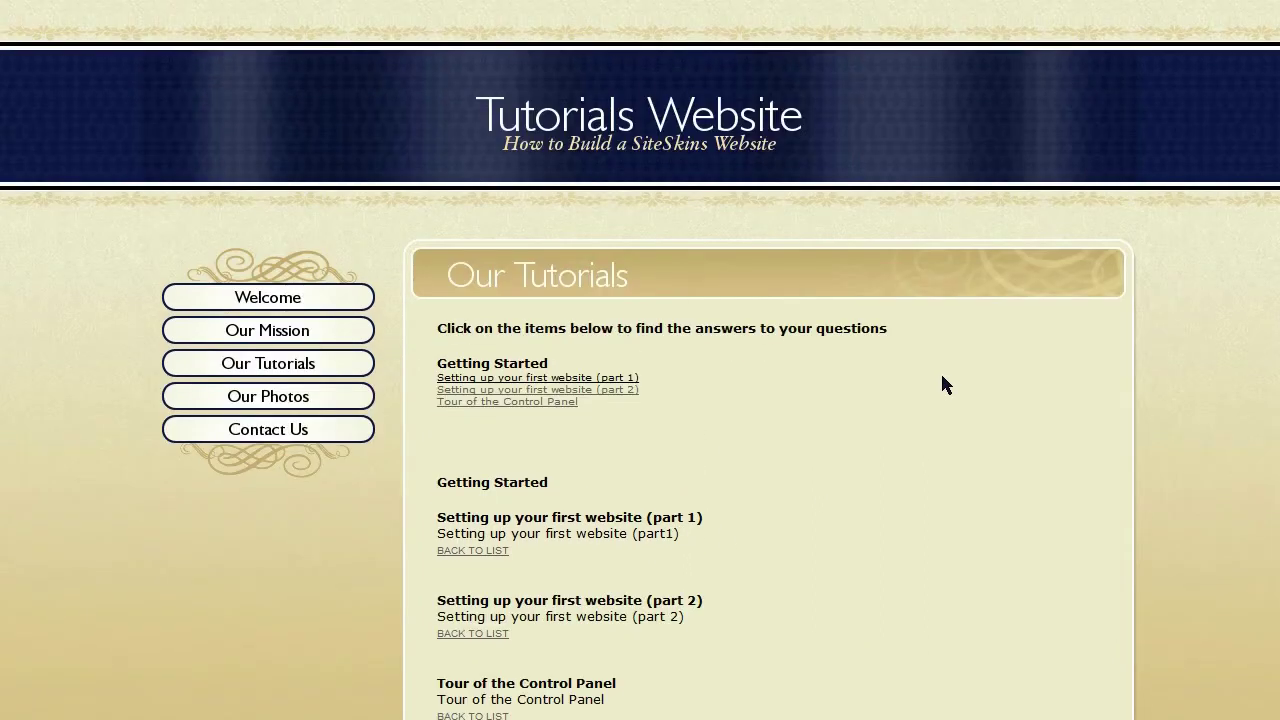
scroll(900, 385, "down", 1)
scroll(900, 385, "up", 1)
scroll(724, 560, "down", 1)
scroll(722, 546, "up", 1)
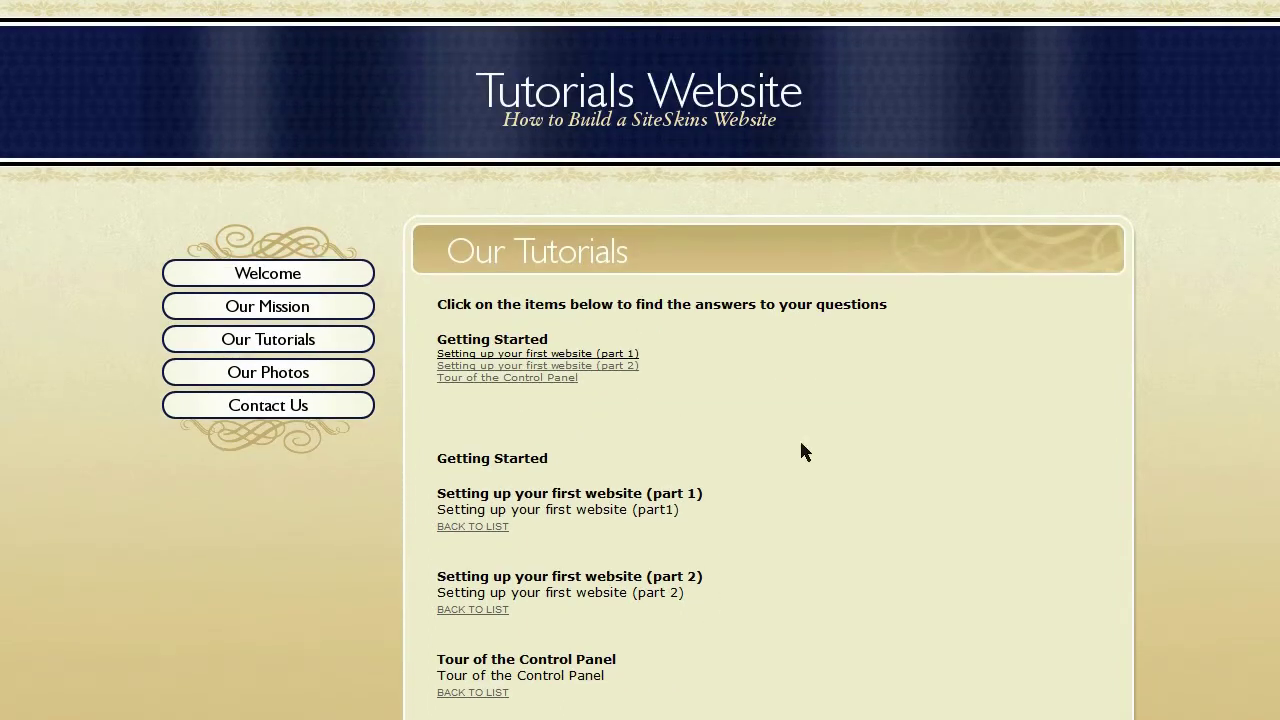
scroll(799, 445, "down", 1)
scroll(799, 447, "up", 1)
left_click(538, 354)
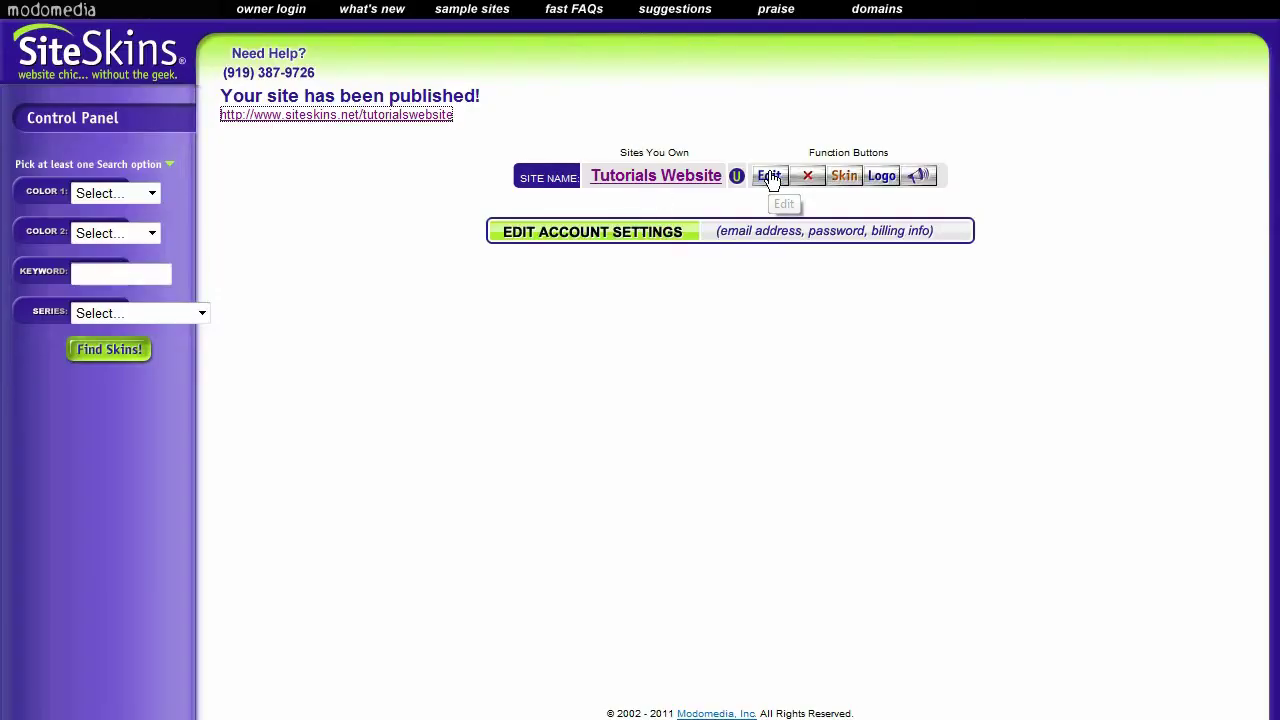
Step: Reopen the Our Tutorials page of Tutorials Website for editing and add a new question category named "Beyond the Basics"
left_click(771, 177)
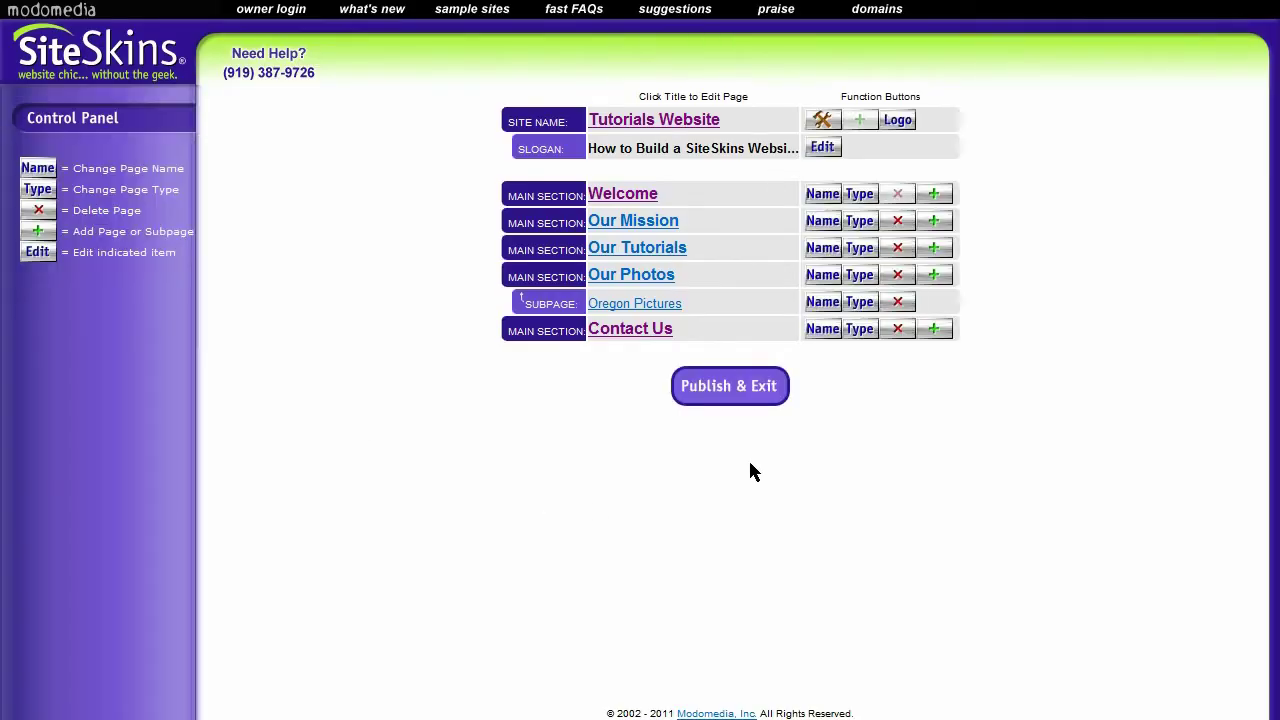
left_click(645, 249)
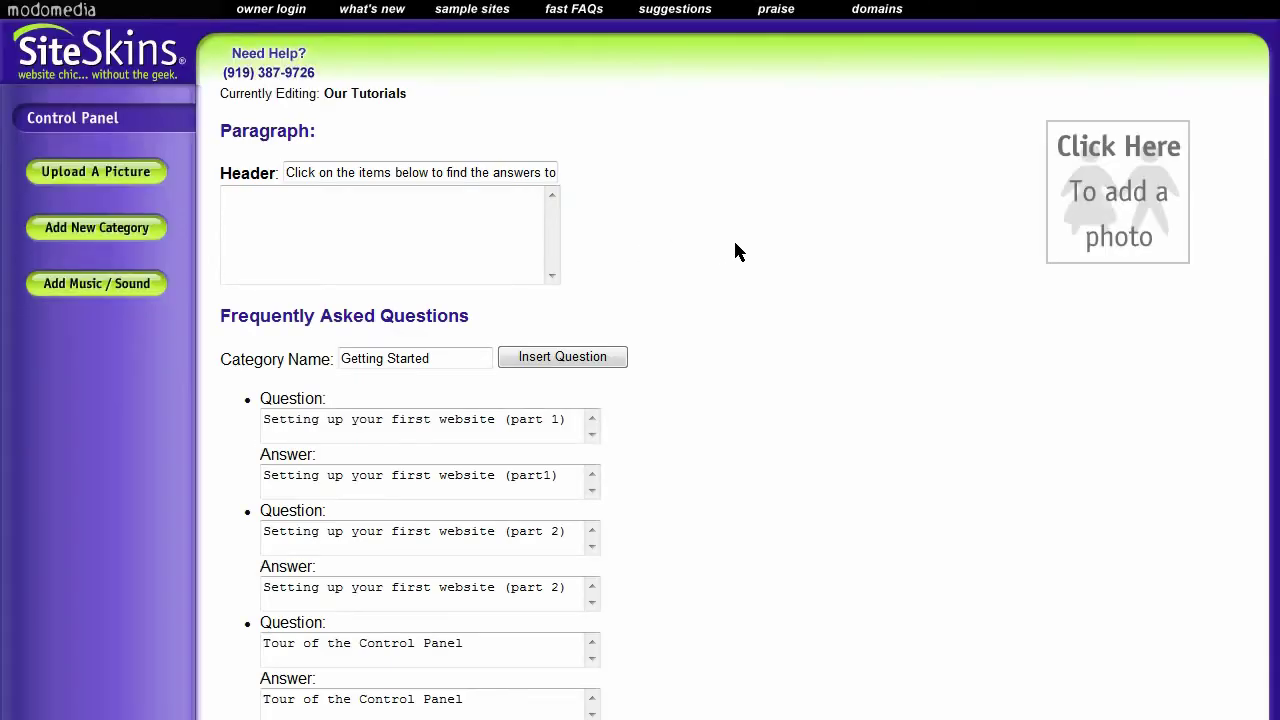
left_click(82, 231)
scroll(829, 312, "down", 5)
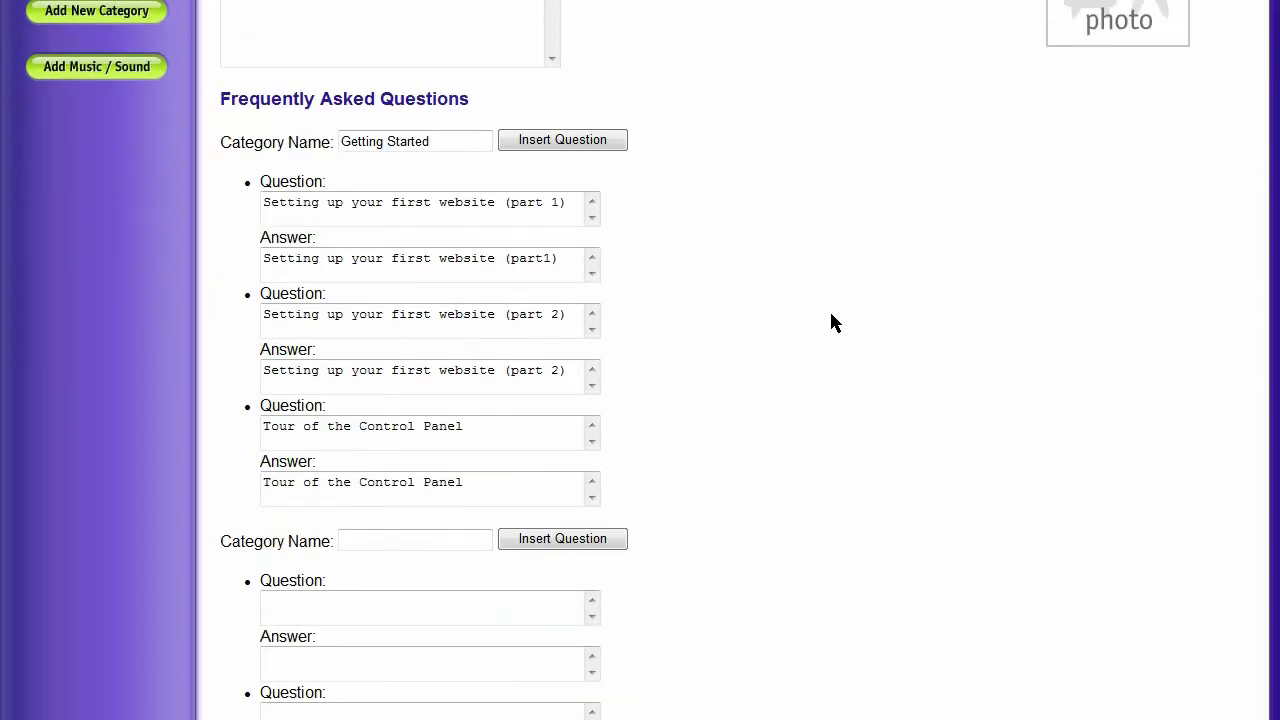
left_click(394, 320)
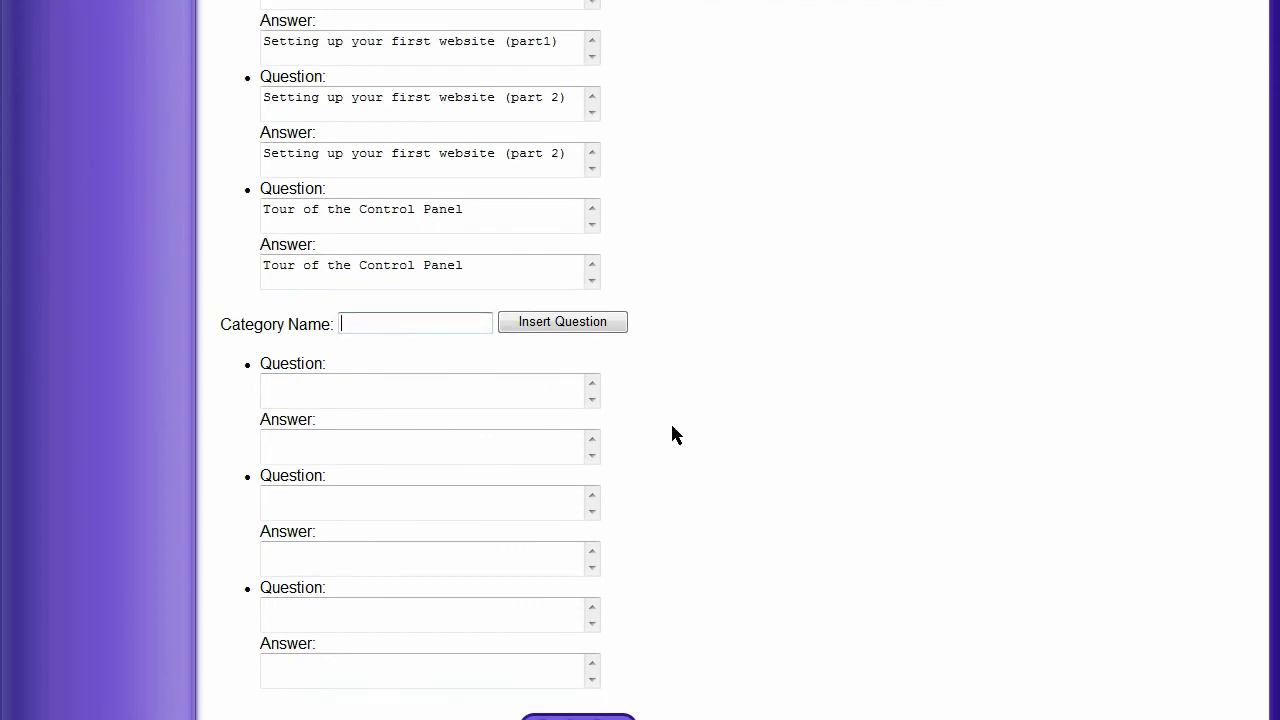
type("Beyond the Basics")
key("Tab")
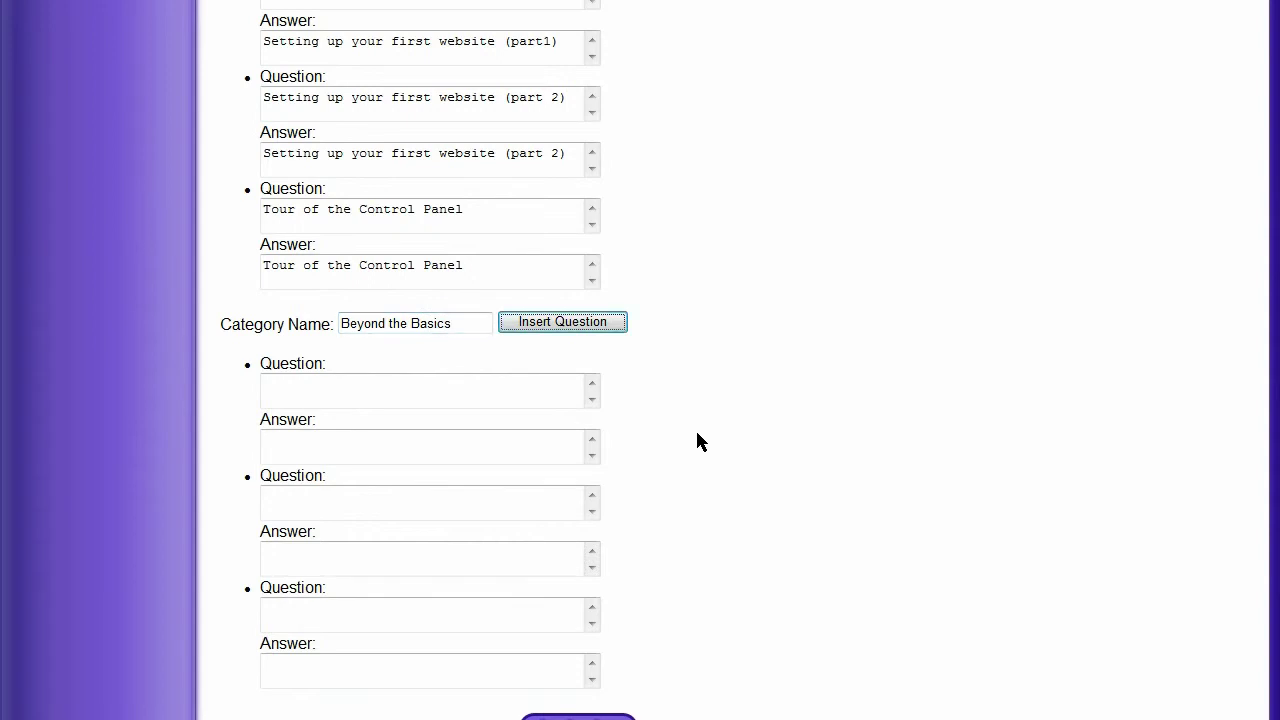
Step: In Beyond the Basics, set the first question to "Editing Your Logo in Photoshop" and its answer to "How do edit your logo in Photoshop"
key("Tab")
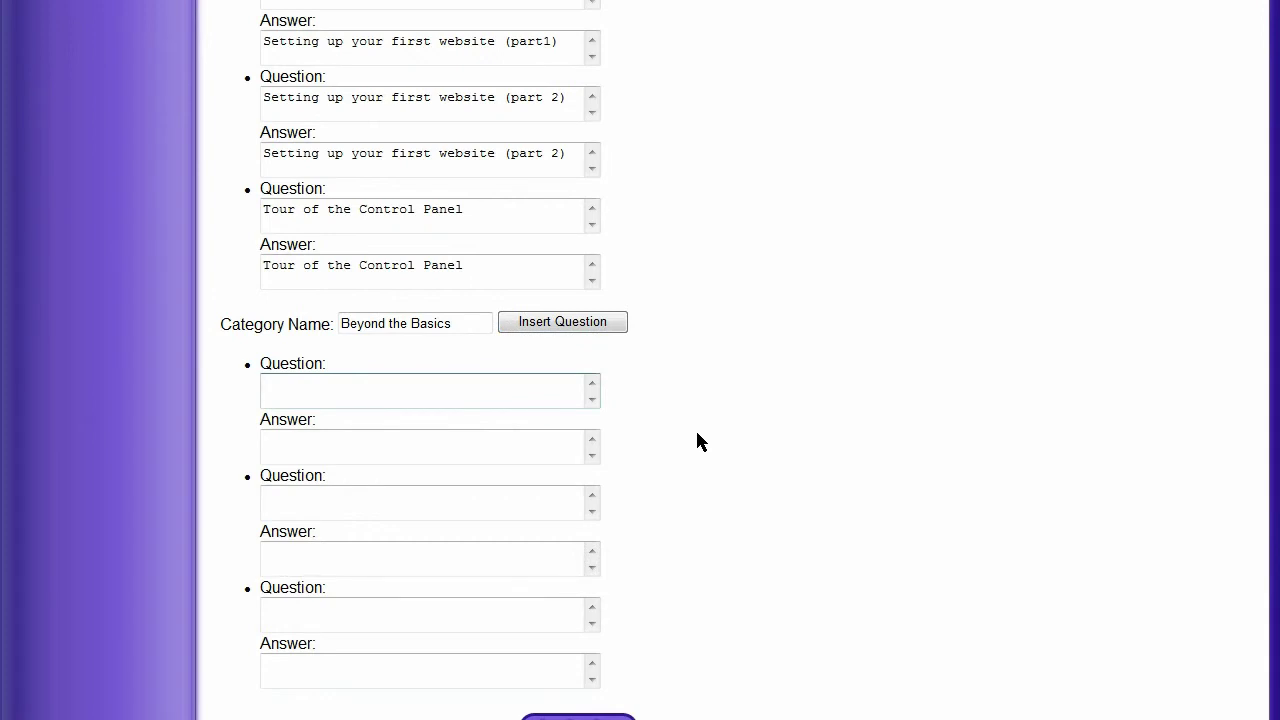
type("Editing Your Logo in Photosh")
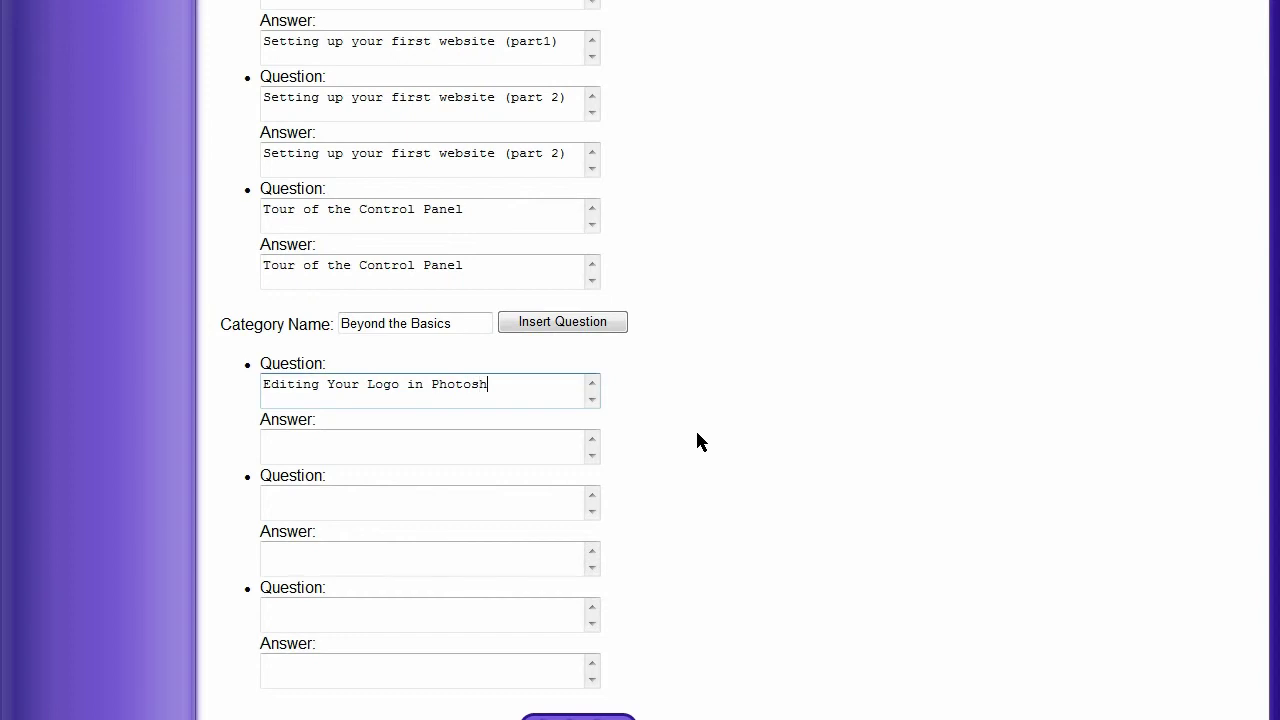
type("op")
key("Tab")
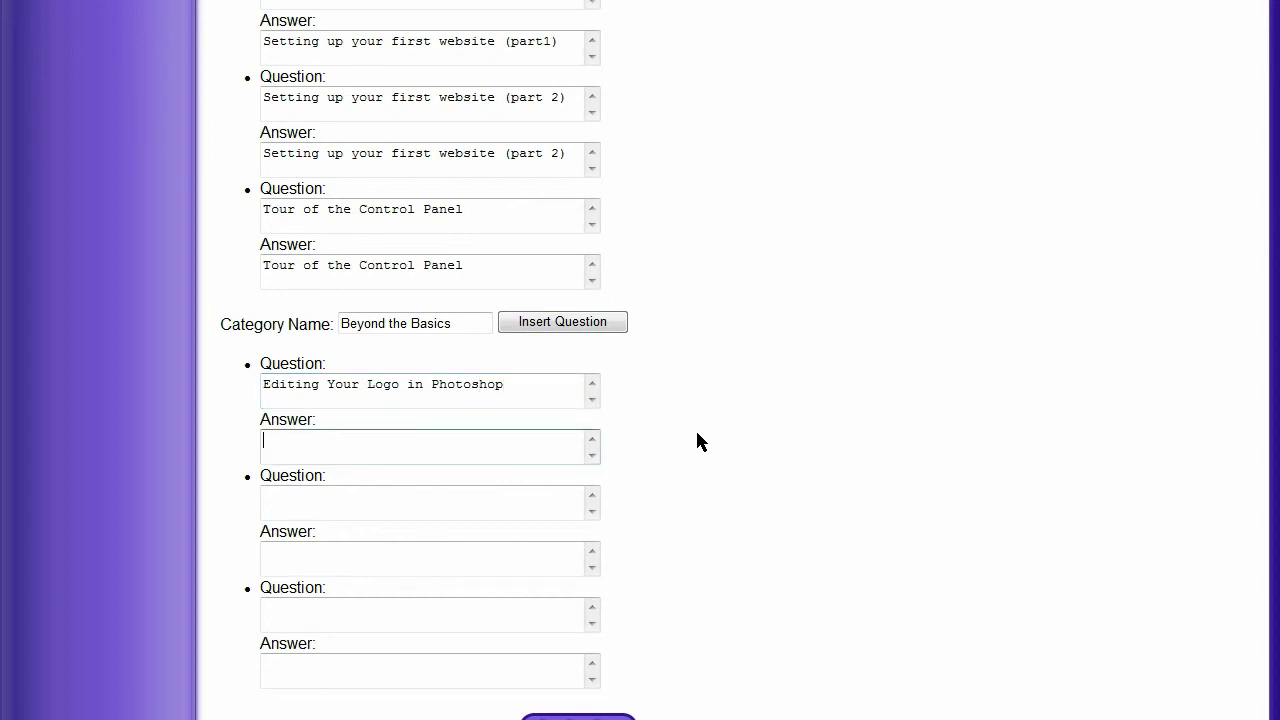
type("How do edit your logo  in Photoshop")
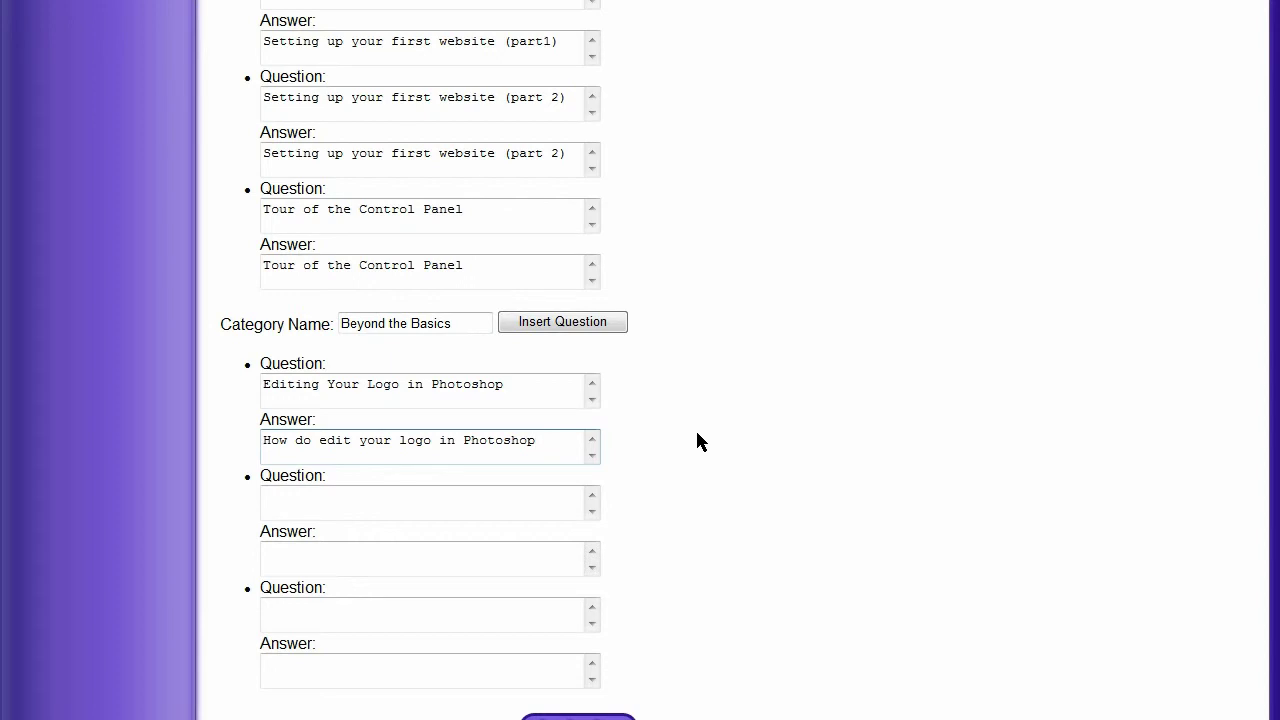
Step: Fill in both the second question of Beyond the Basics and its answer with "Using the Text Editor"
key("Tab")
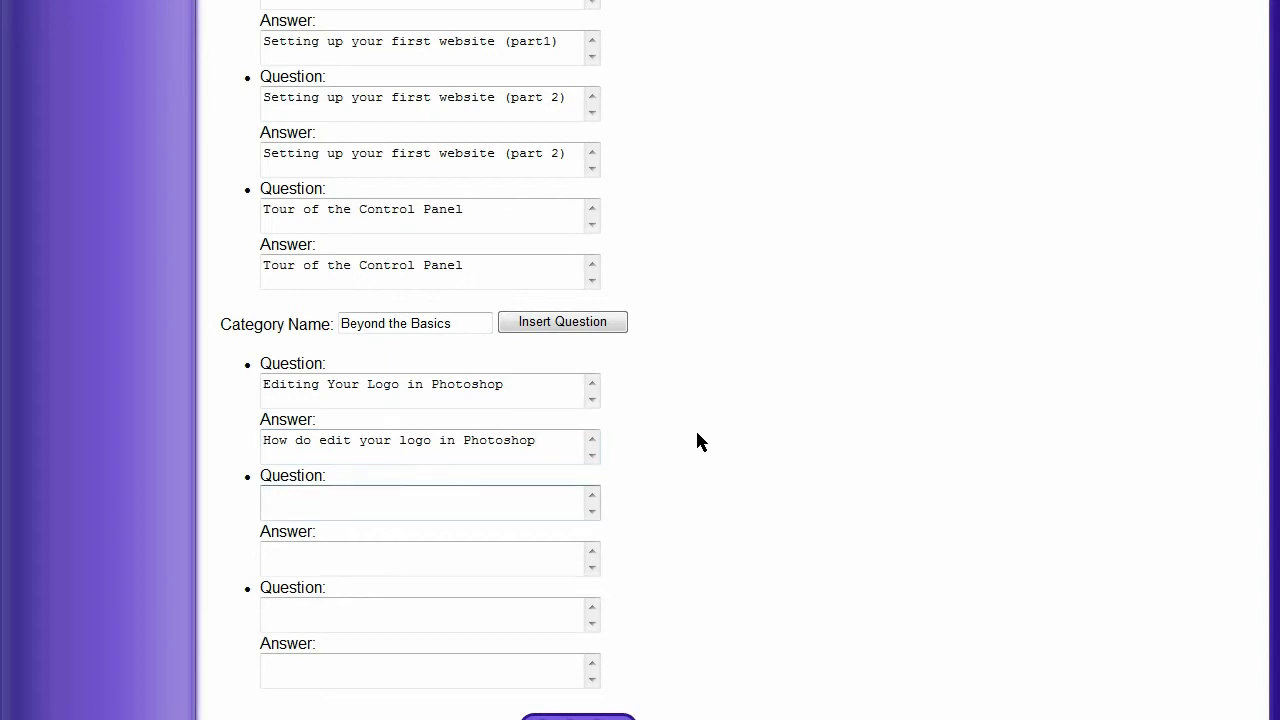
type("Using the Text Editor")
key("Tab")
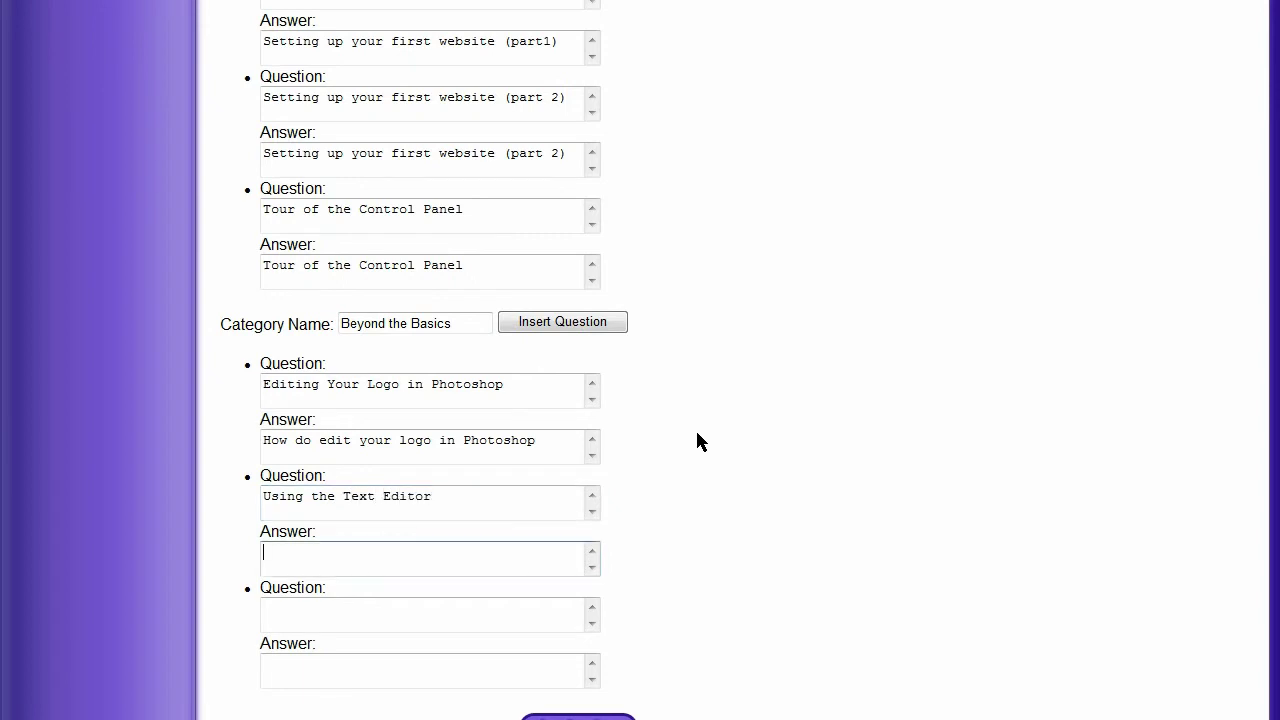
type("Using the Text Editor")
left_click(710, 445)
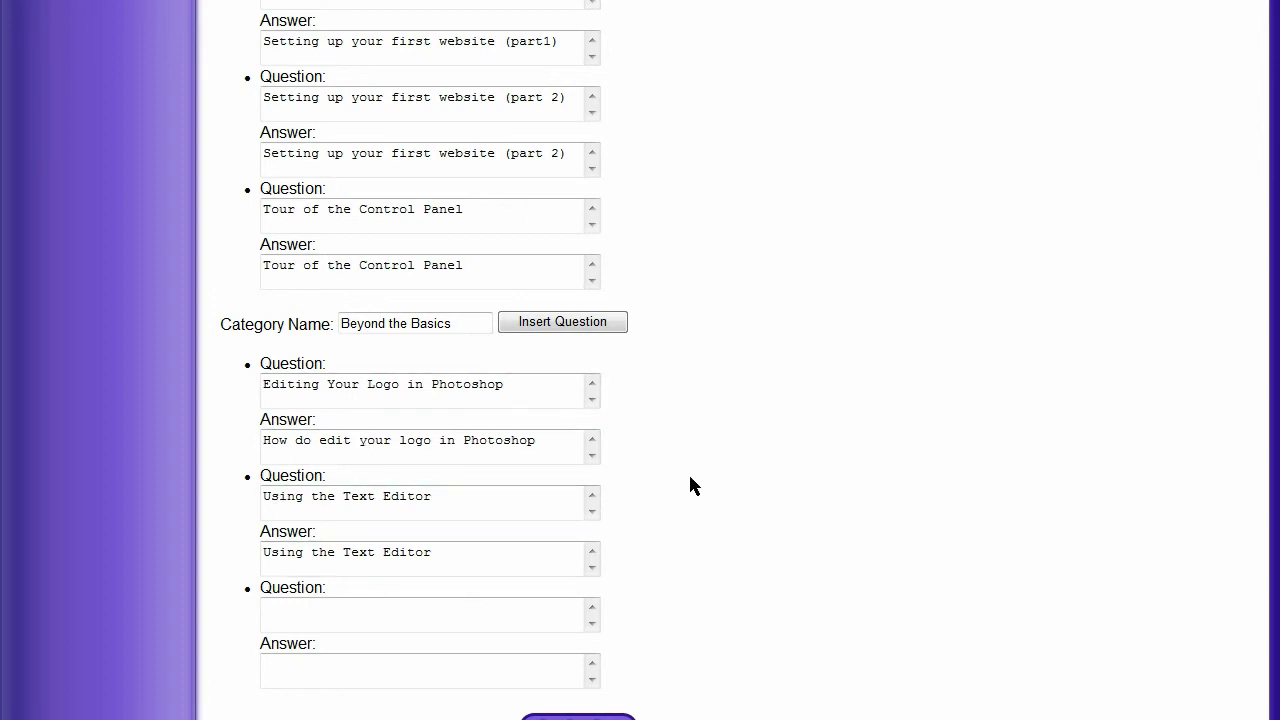
Step: Add another new question category to the page and name it "Advanced Techniques"
scroll(690, 484, "up", 5)
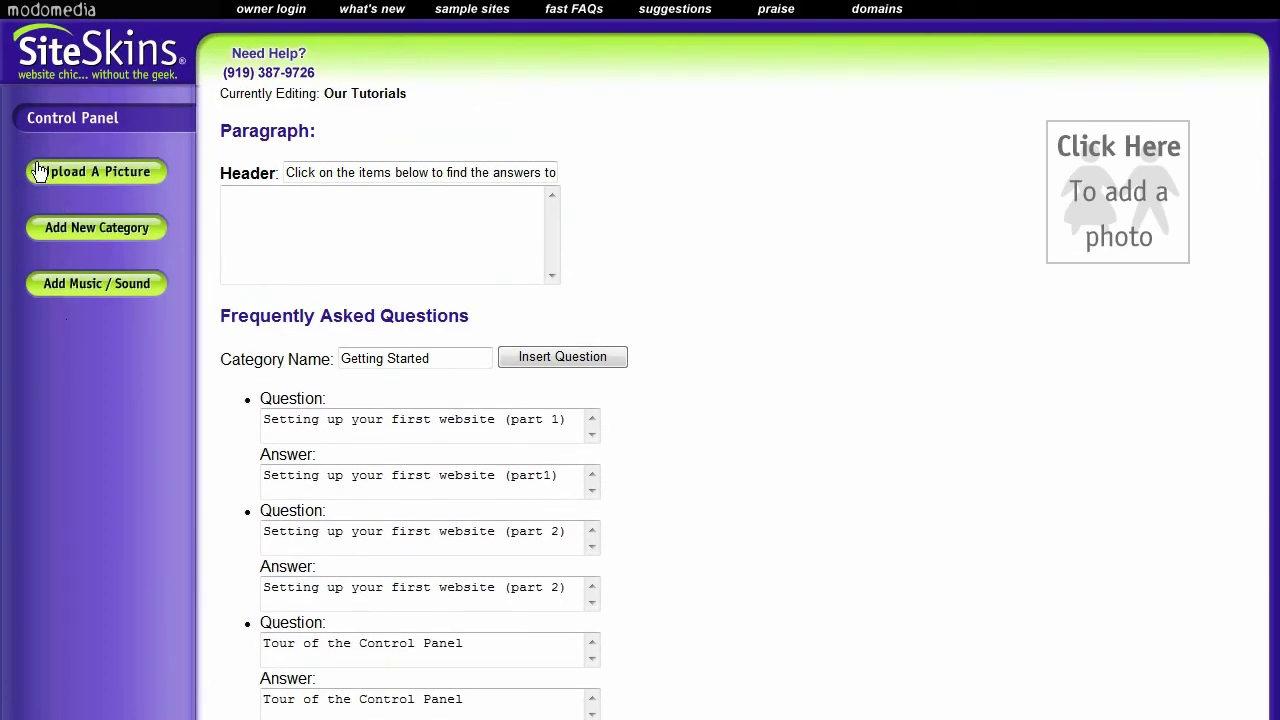
left_click(93, 232)
scroll(570, 222, "down", 5)
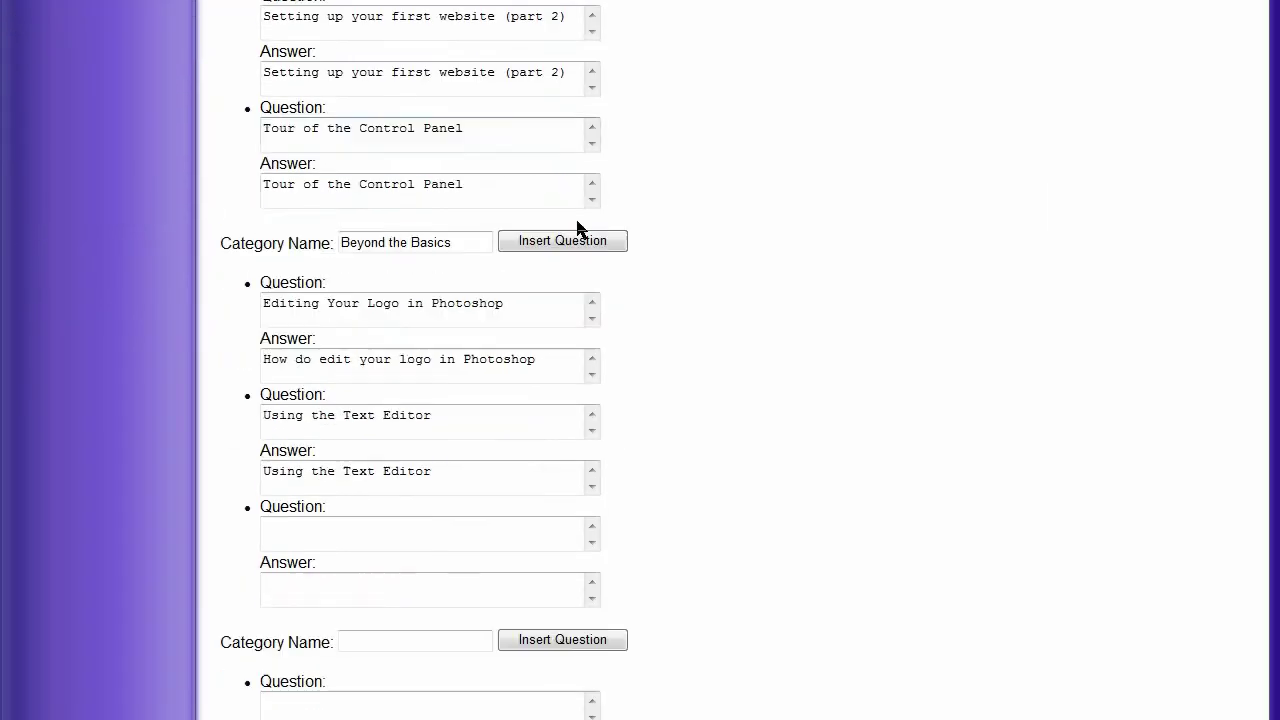
scroll(577, 224, "down", 5)
left_click(382, 181)
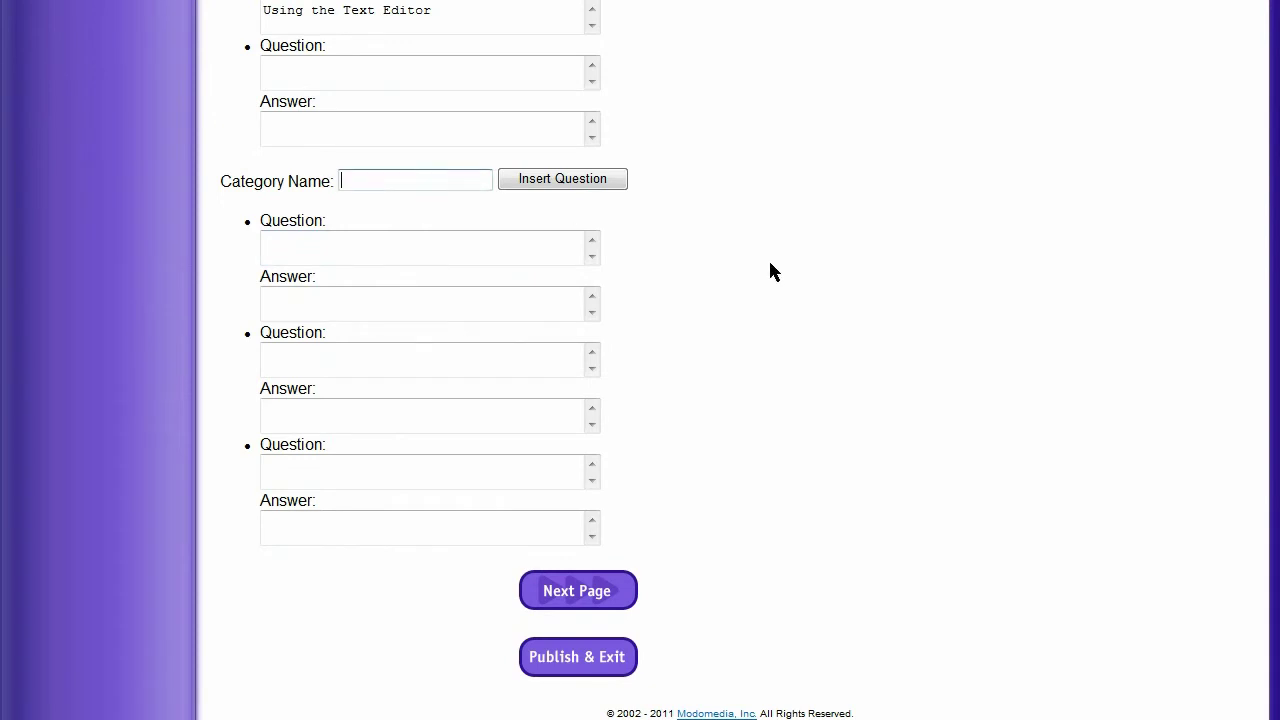
type("Advanced Techniques")
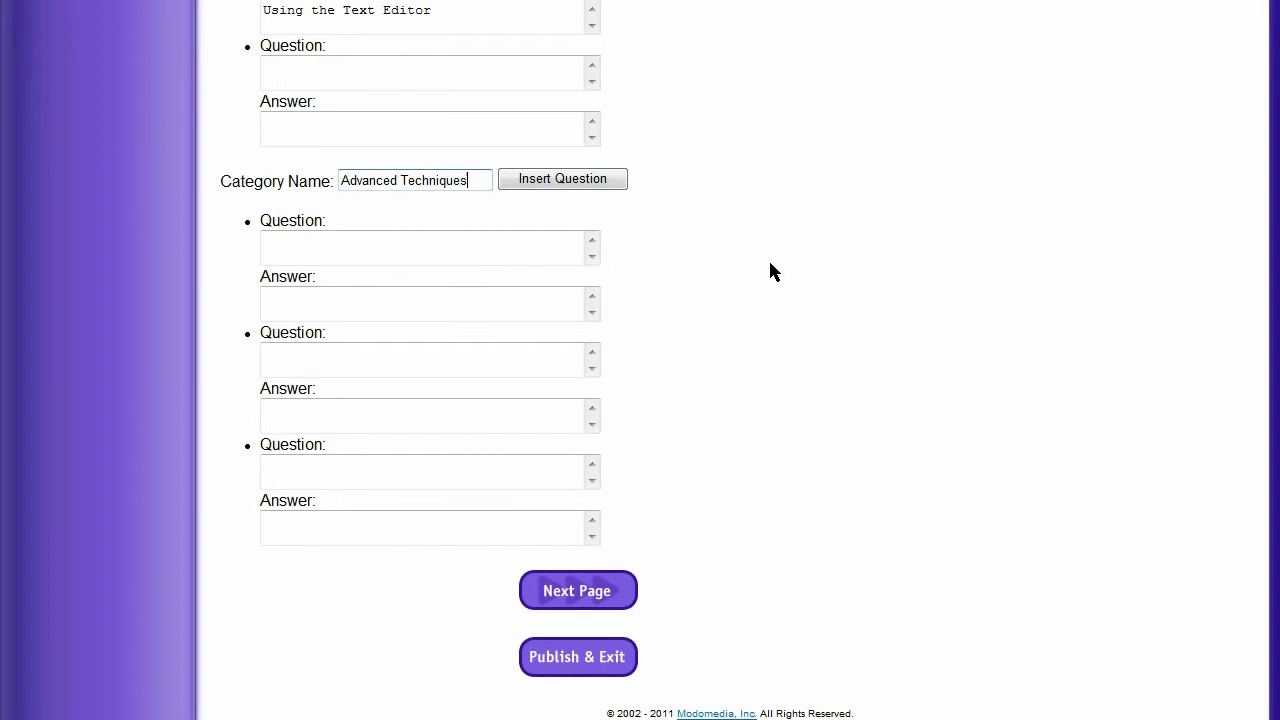
Step: In Advanced Techniques, set the first question to "Working With Large Images" and its answer to "Pre-scaling your images in Photoshop"
key("Tab")
key("Tab")
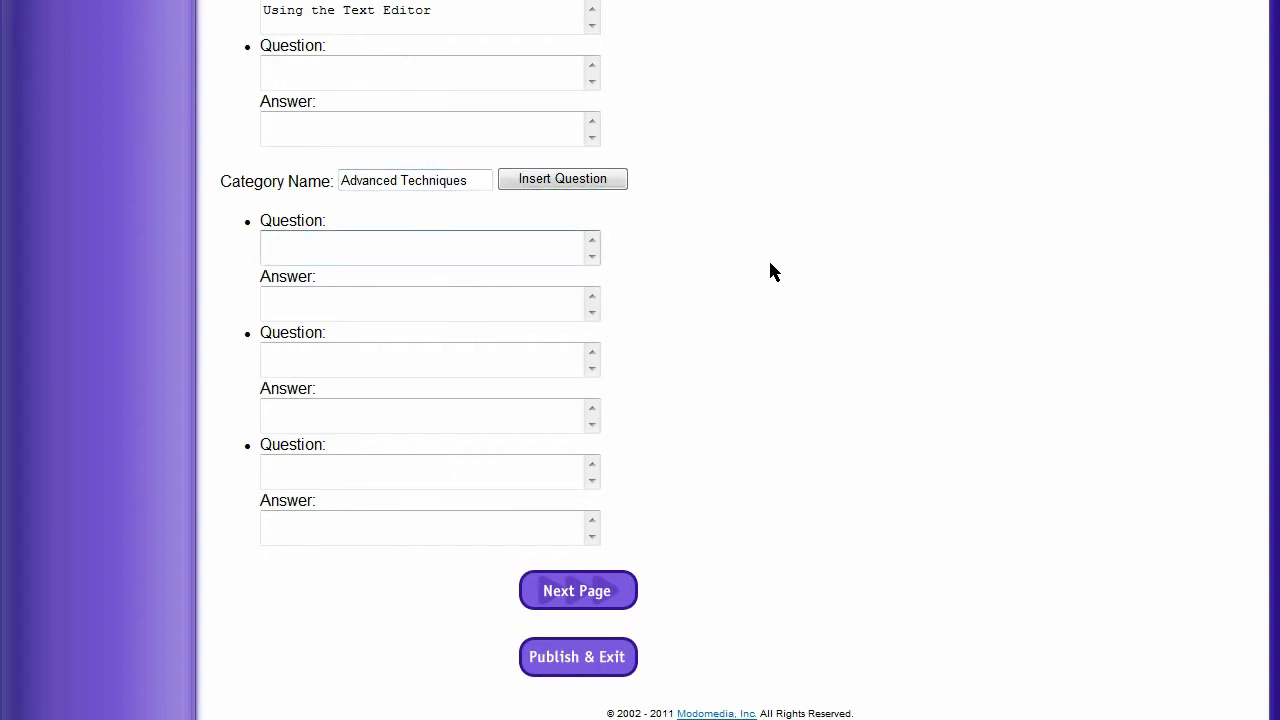
type("Working With Large Images")
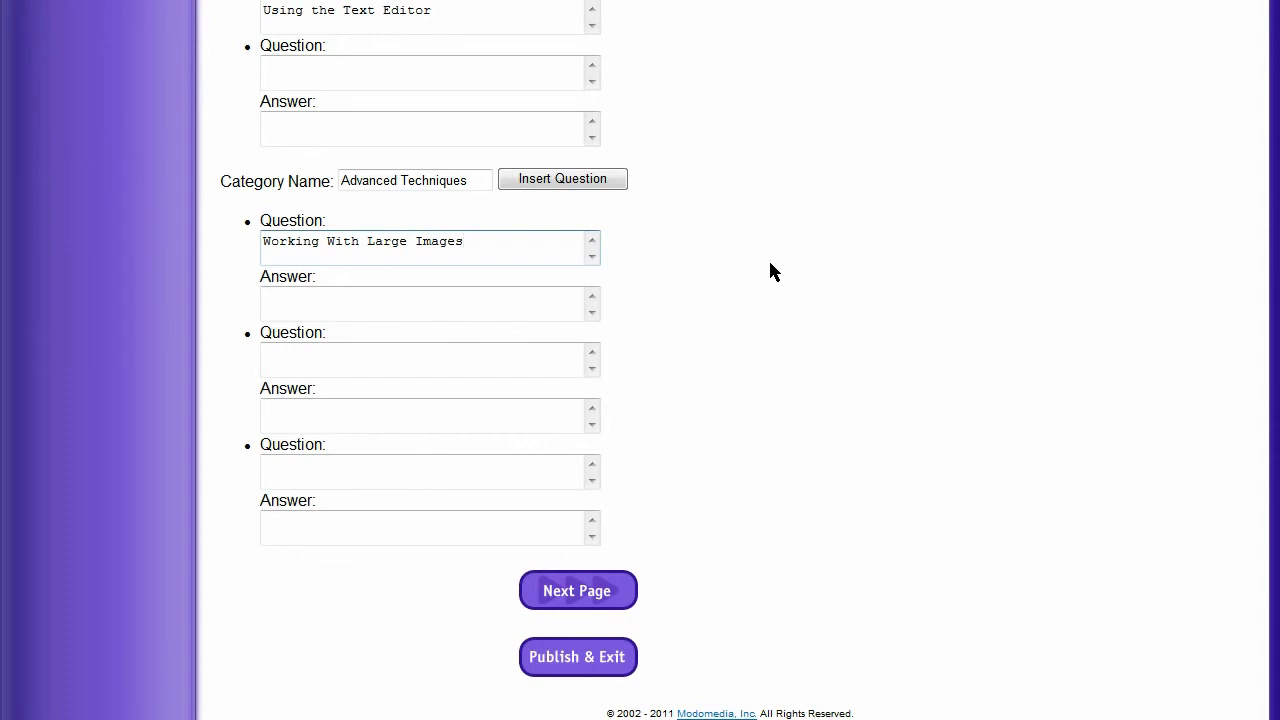
key("Tab")
type("F")
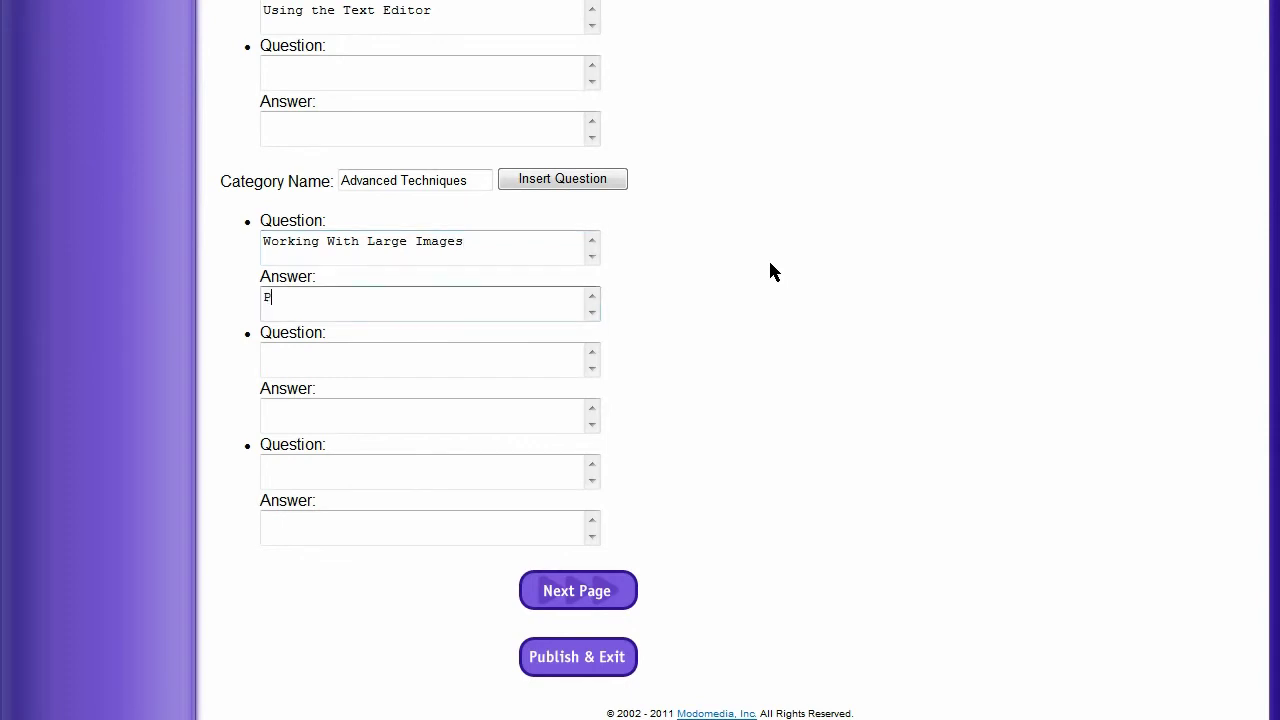
type("re-scaling your images in ")
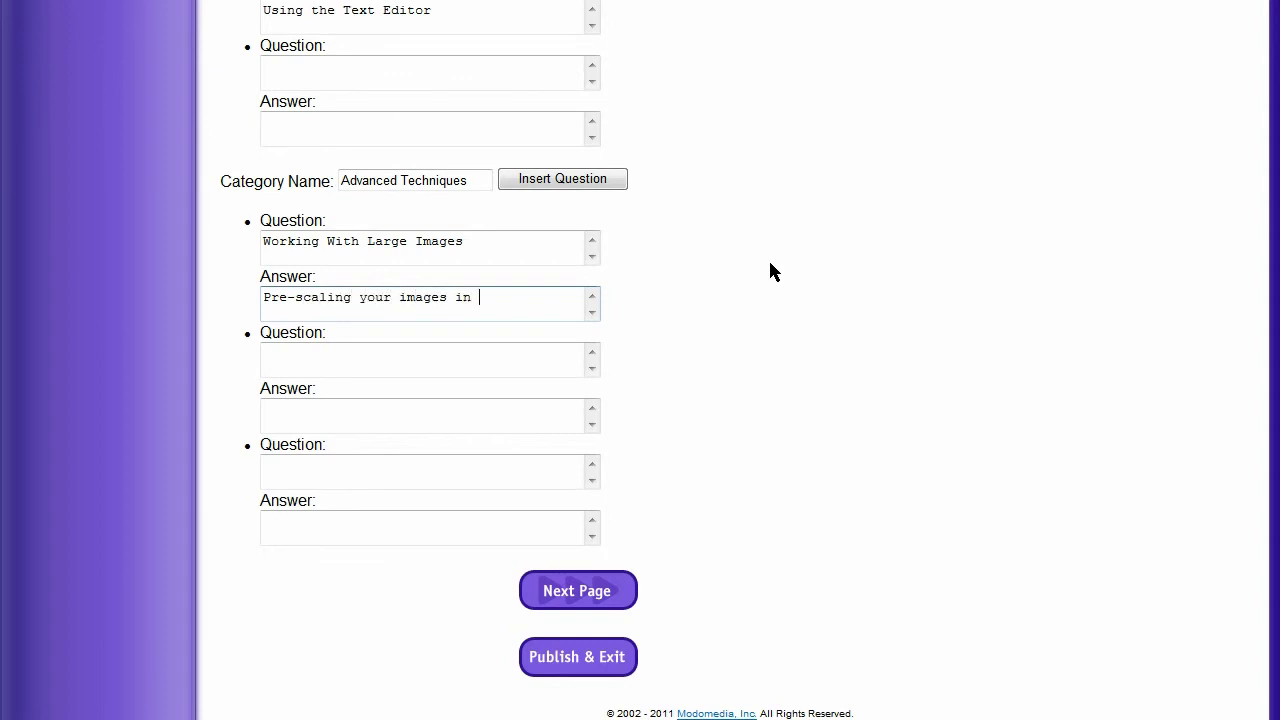
type("Photoshop")
Step: Fill in both the second question of Advanced Techniques and its answer with "Setting Up Tabled Layouts"
left_click(415, 358)
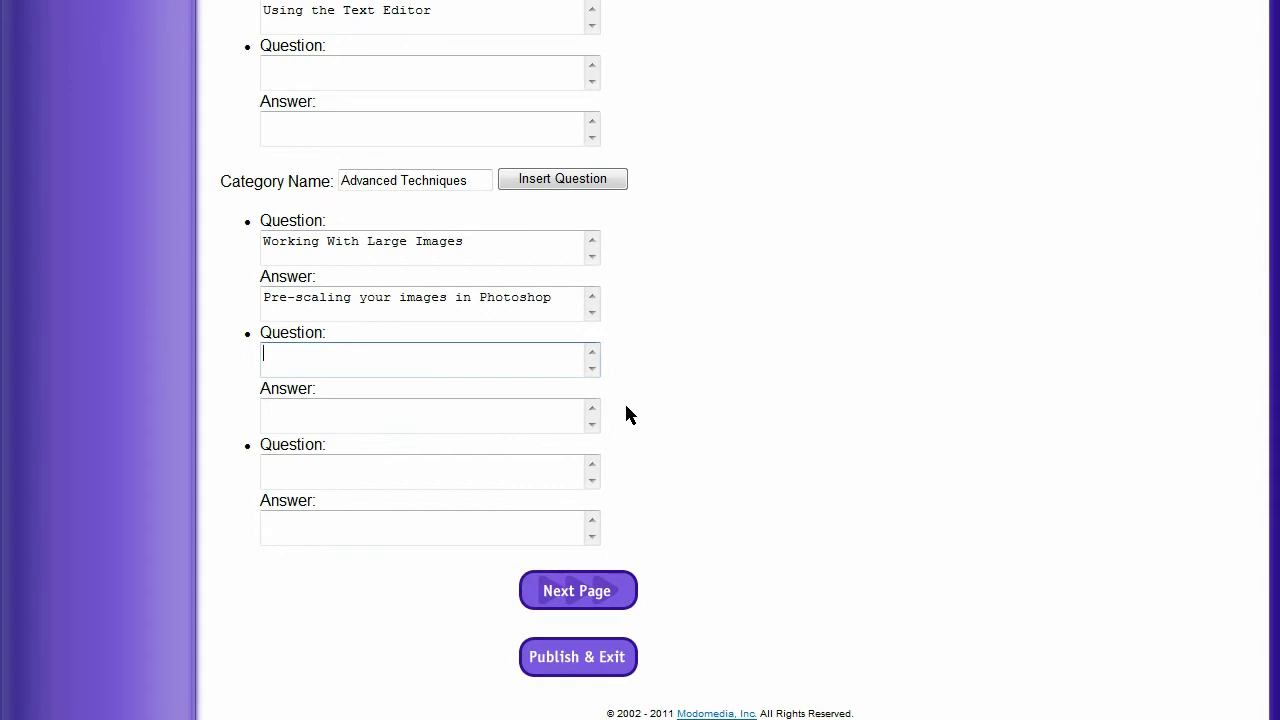
type("Settin g Up Tabled Layouts")
key("Tab")
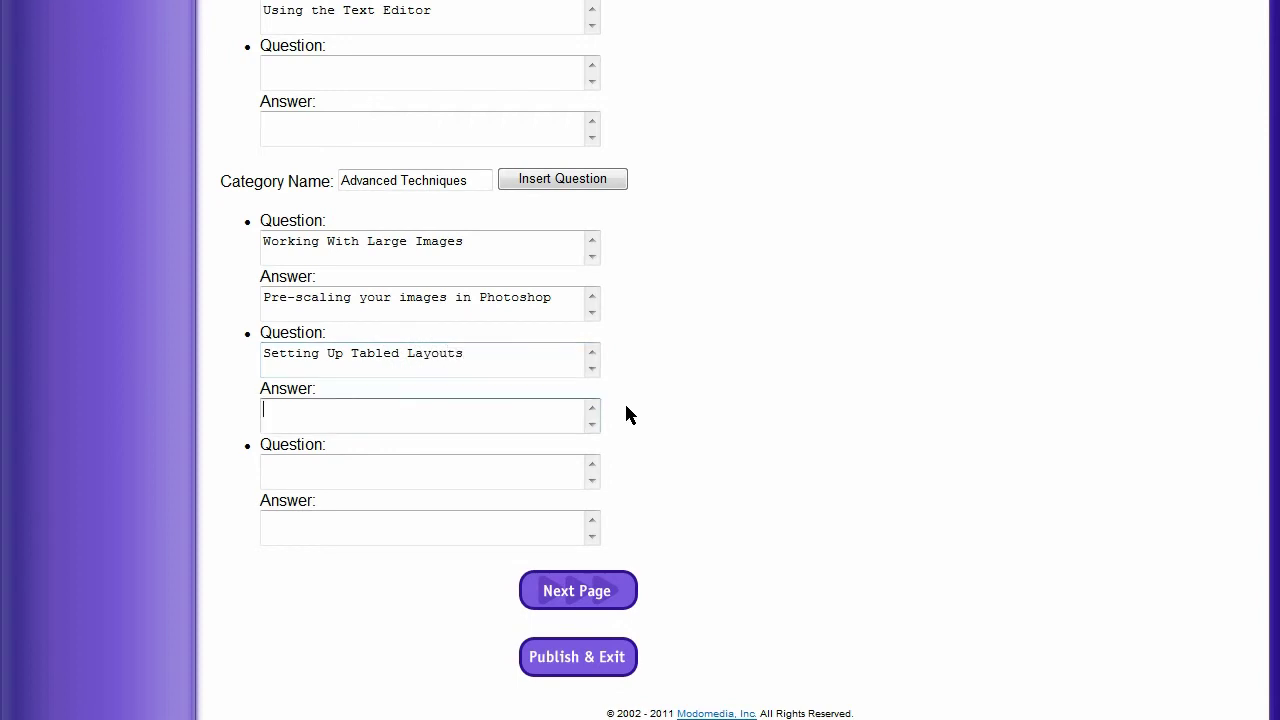
type("Setting Up Tabled Lay")
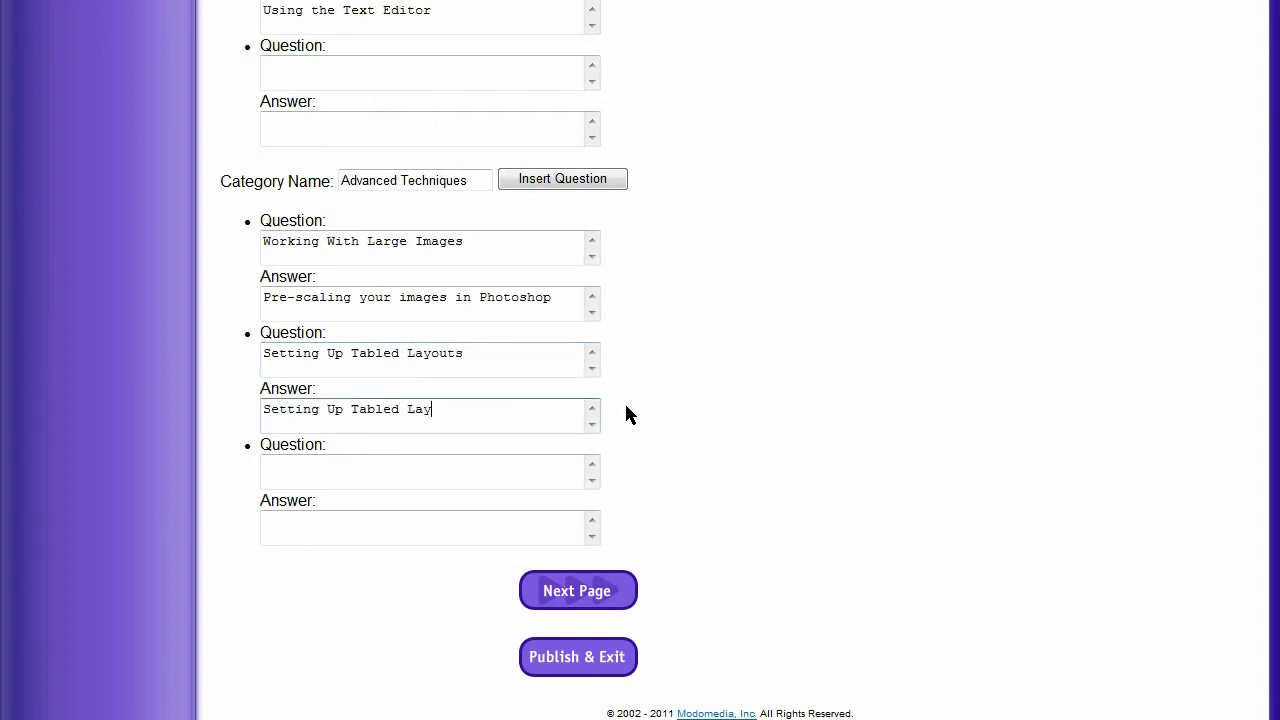
type("outs")
key("Tab")
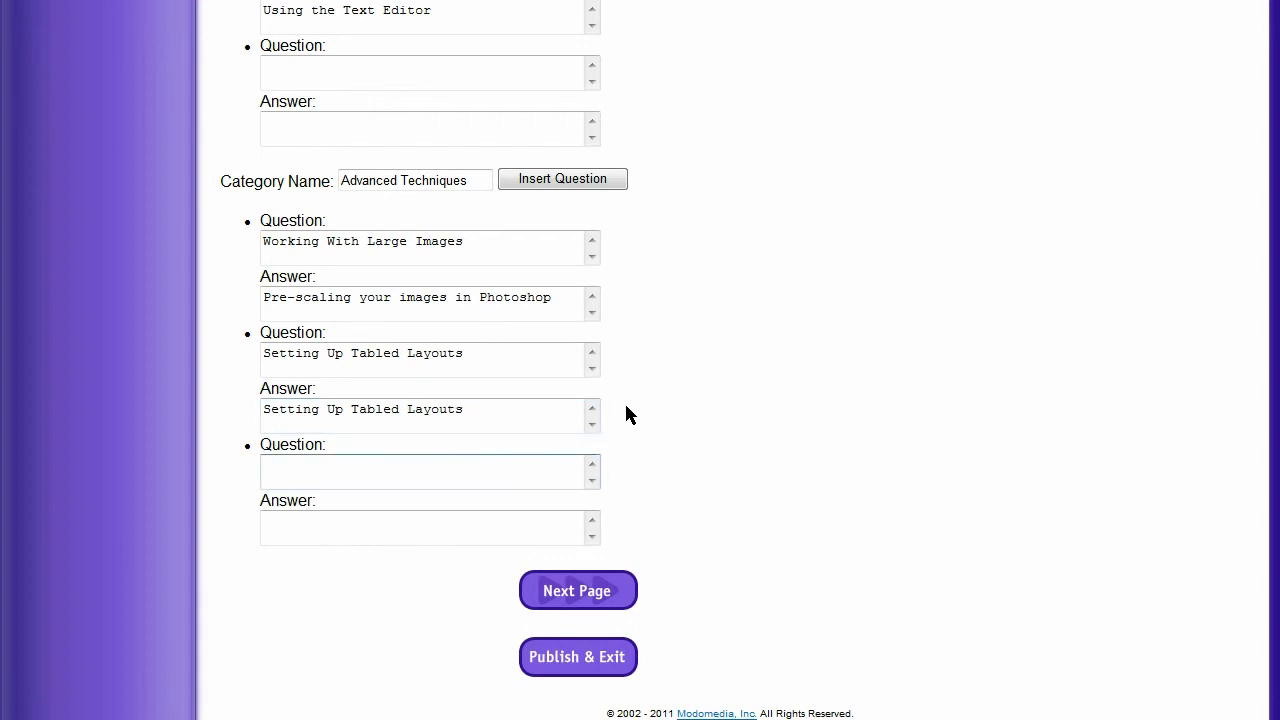
left_click(630, 403)
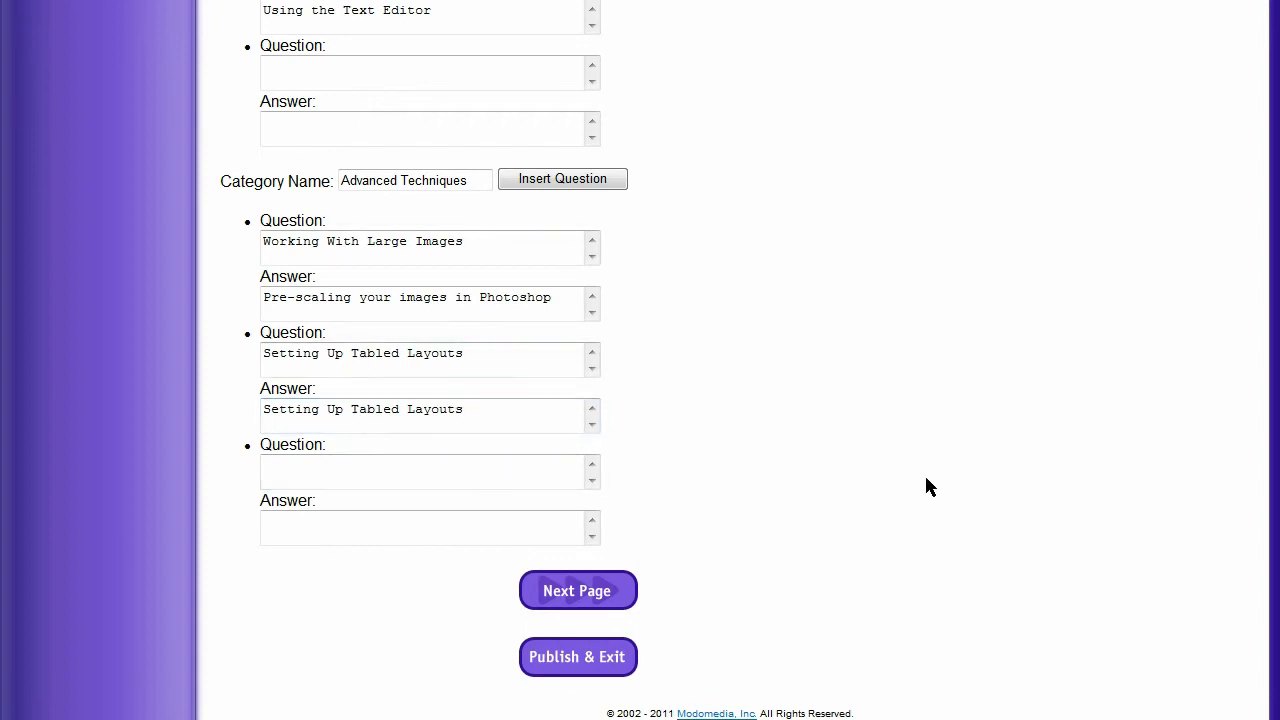
Step: Review the filled-in categories, then publish the site and exit the editor
scroll(537, 403, "up", 8)
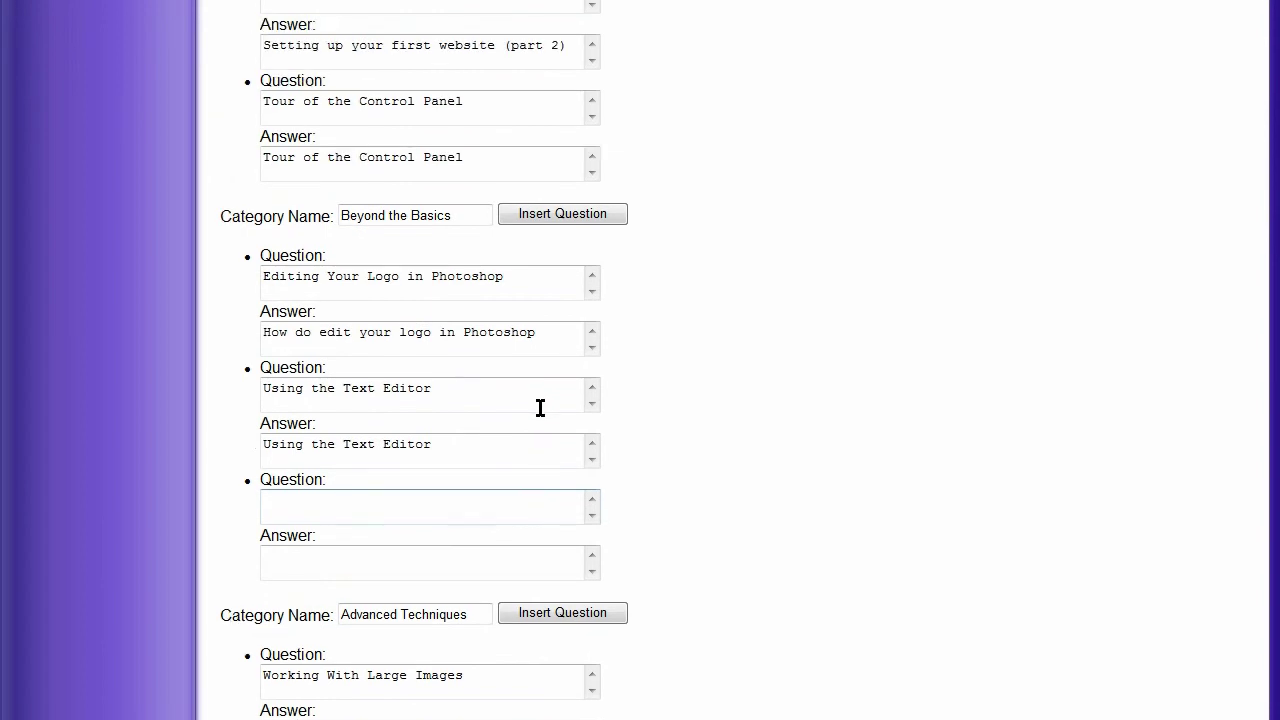
scroll(721, 444, "up", 2)
scroll(770, 448, "down", 9)
scroll(753, 445, "down", 1)
left_click(586, 670)
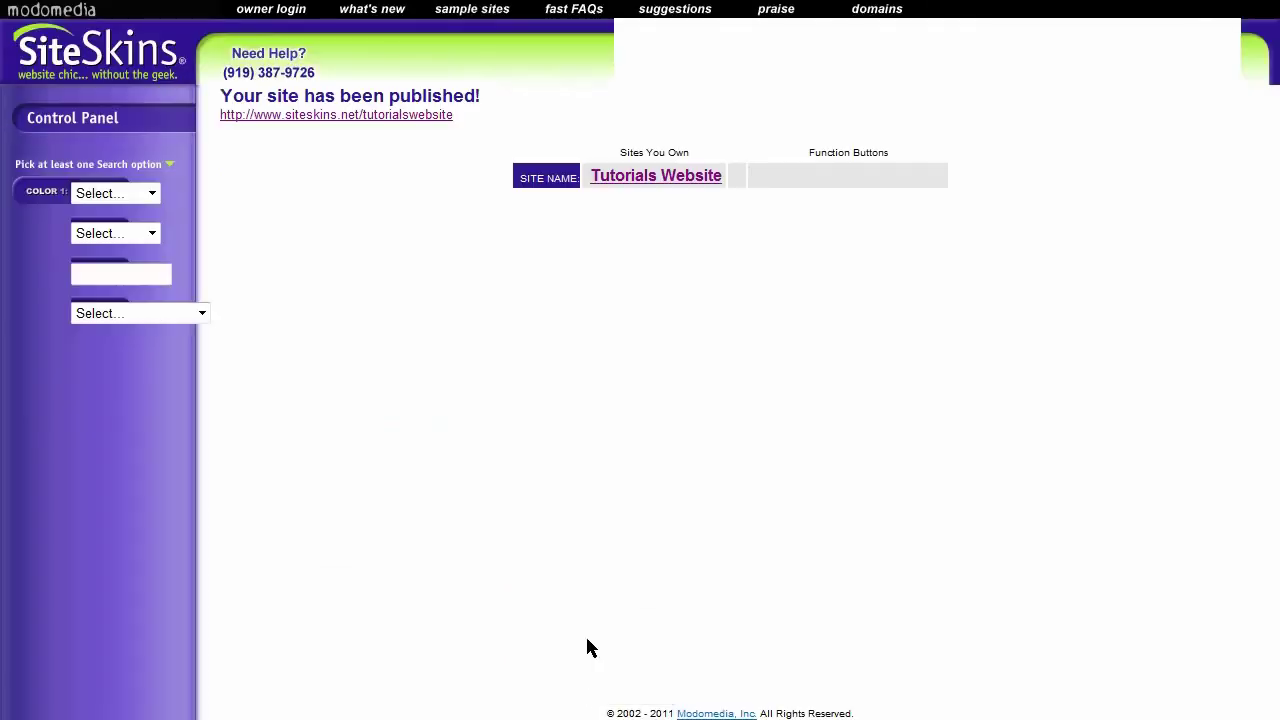
Step: Open the published Tutorials Website and examine its Our Tutorials page for the question categories and their answers
left_click(347, 117)
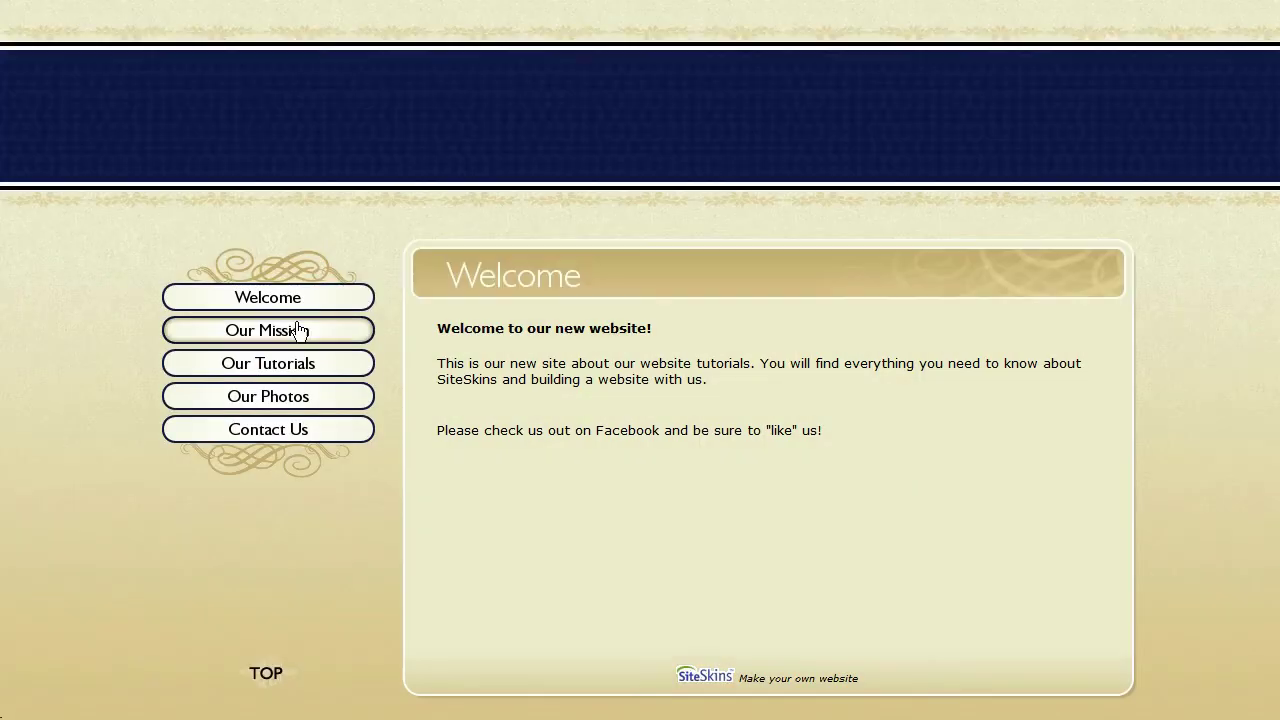
left_click(280, 368)
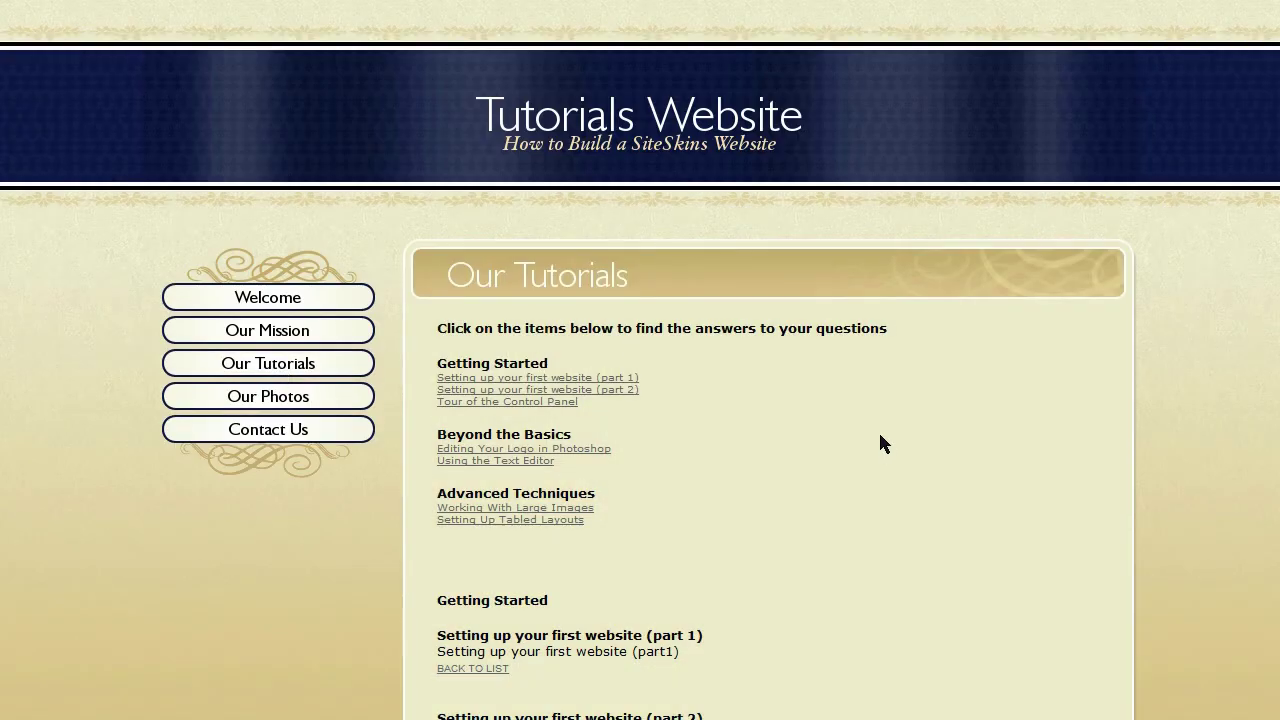
scroll(880, 444, "down", 6)
scroll(880, 444, "up", 4)
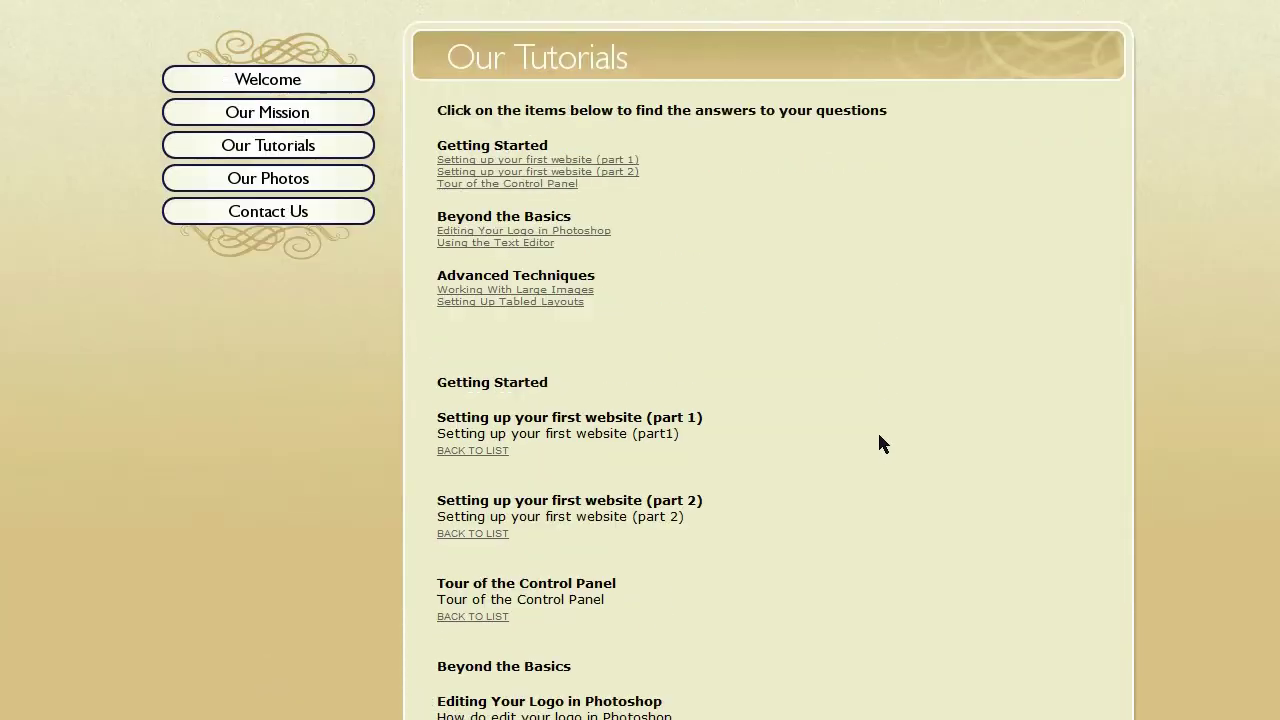
Step: Test the "Editing Your Logo in Photoshop" question link under Beyond the Basics, then return from its answer to the question list
scroll(880, 444, "up", 1)
scroll(880, 444, "down", 4)
scroll(880, 444, "up", 6)
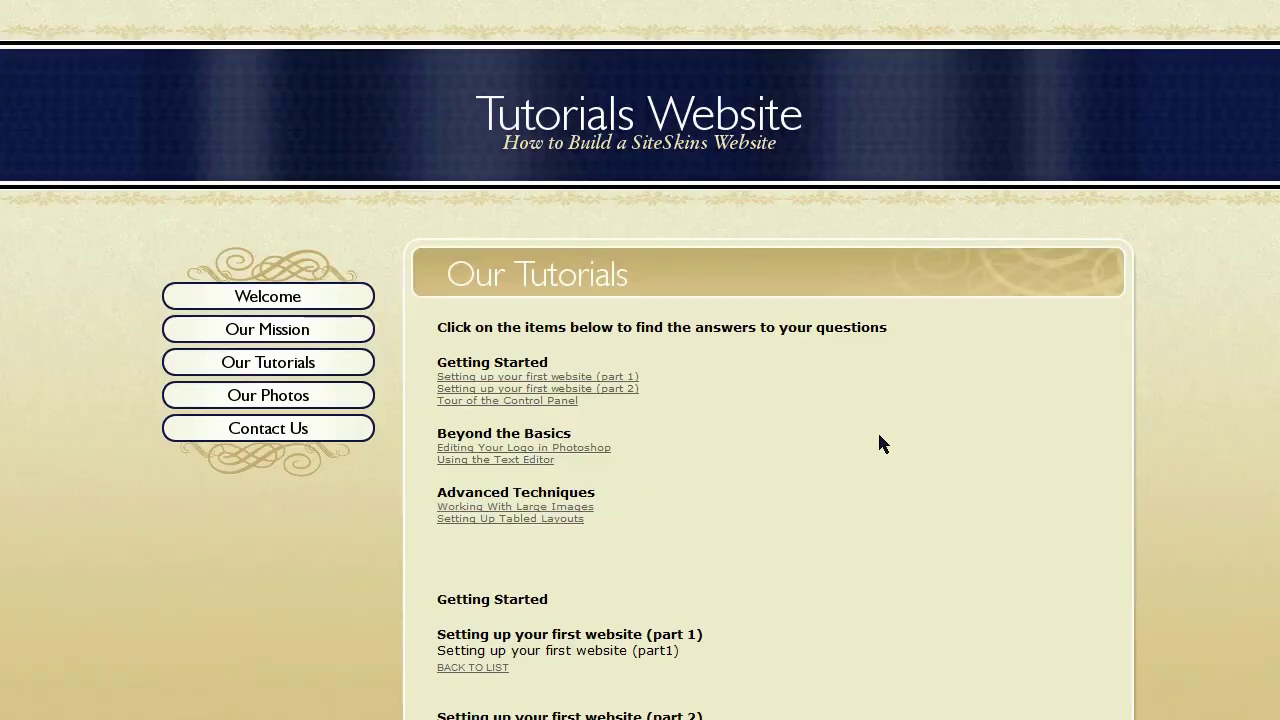
scroll(855, 453, "down", 3)
scroll(855, 453, "up", 1)
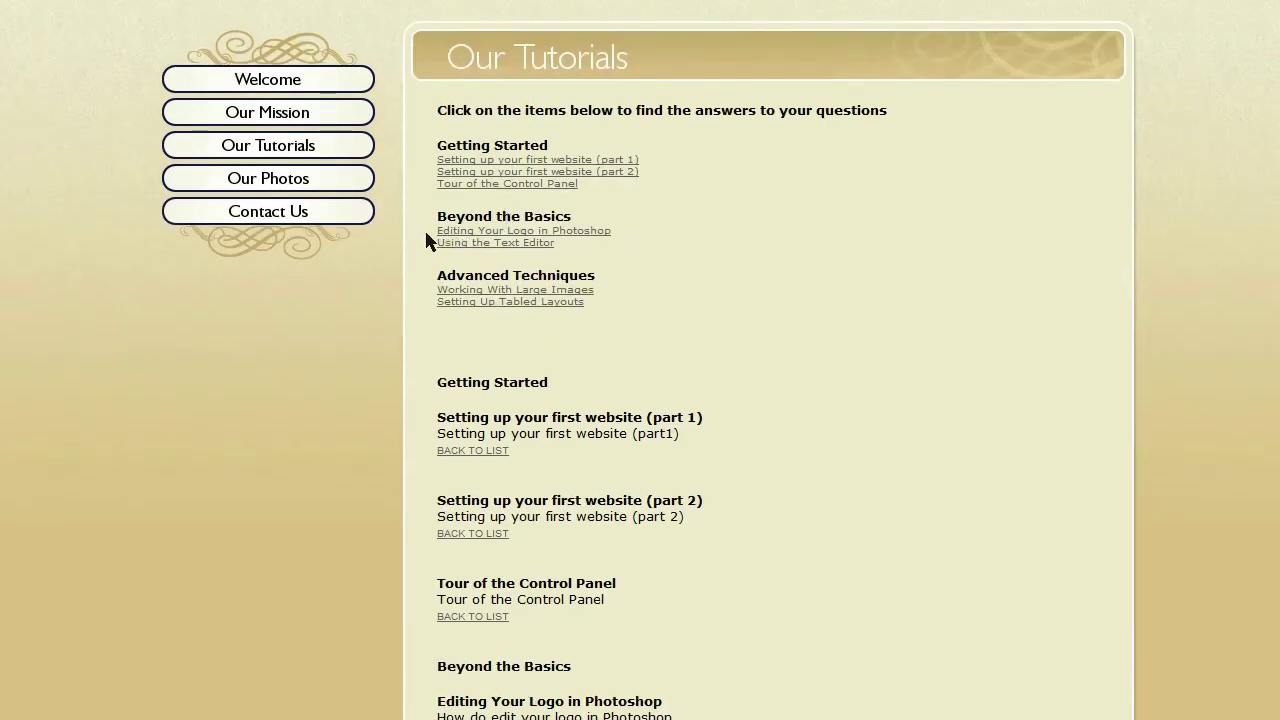
left_click(550, 242)
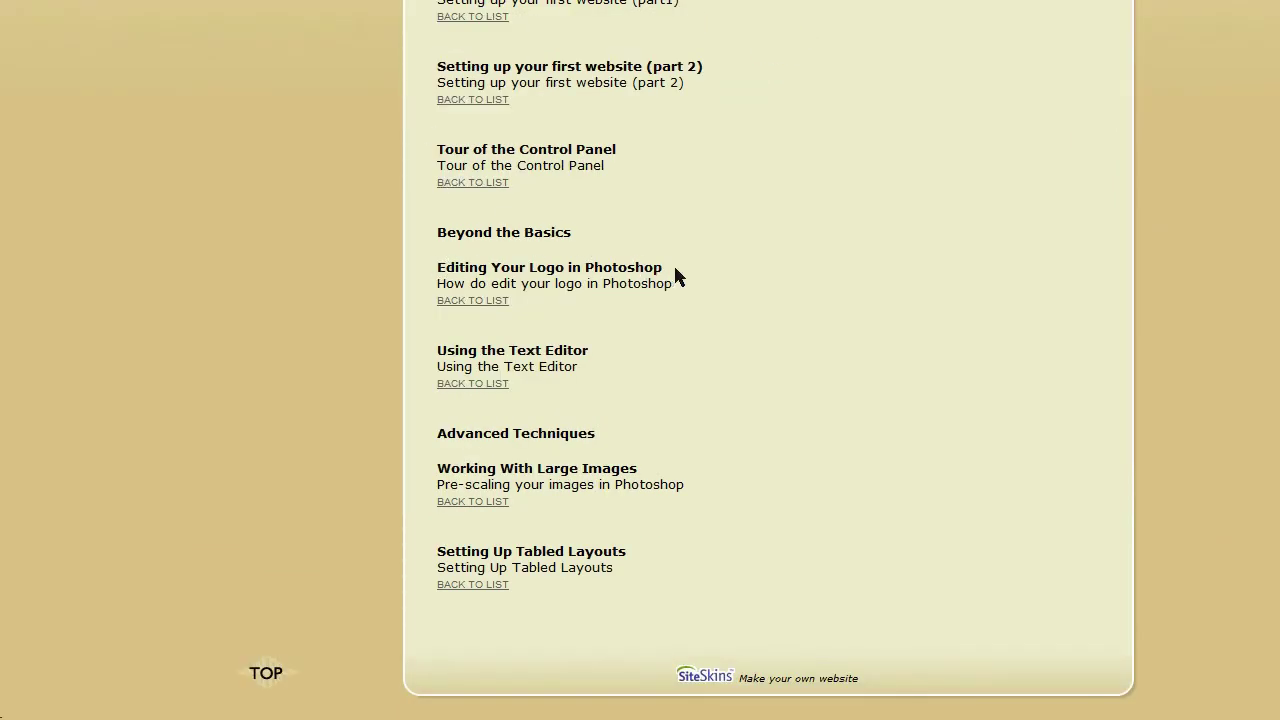
left_click(467, 302)
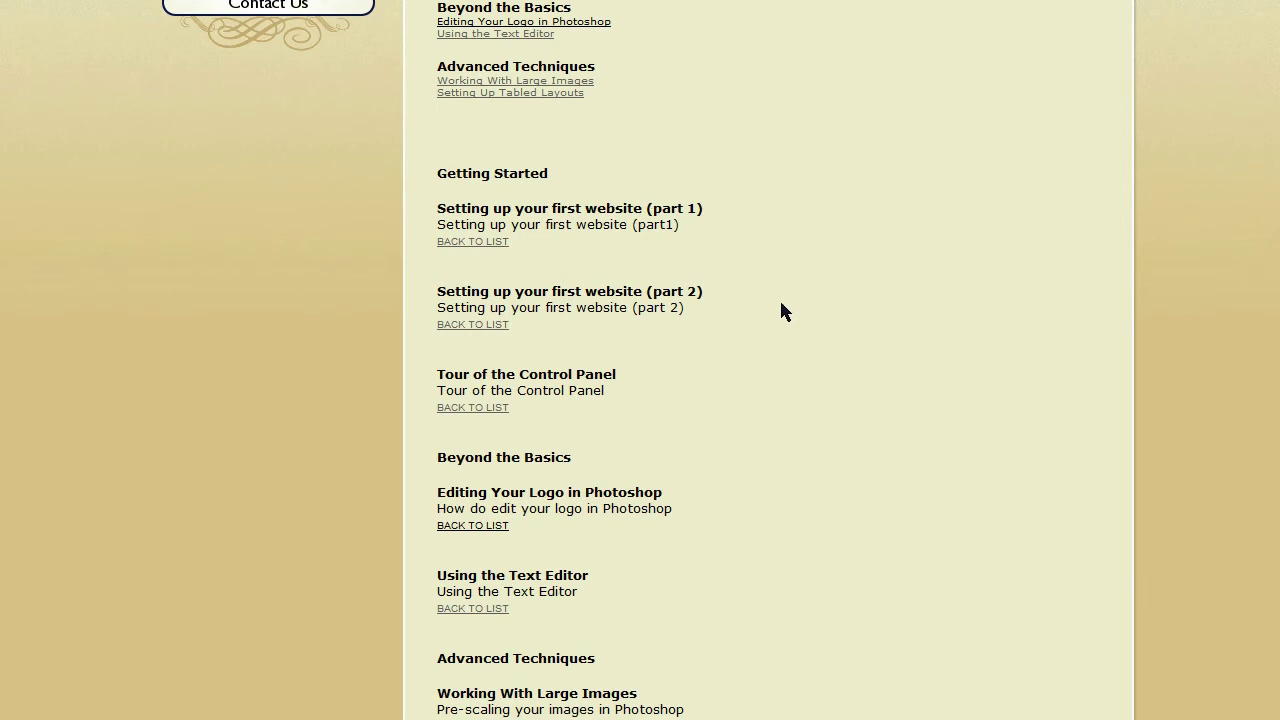
Step: Look over the whole Our Tutorials page, comparing the linked question list with the answers under Getting Started, Beyond the Basics and Advanced Techniques
scroll(781, 303, "up", 4)
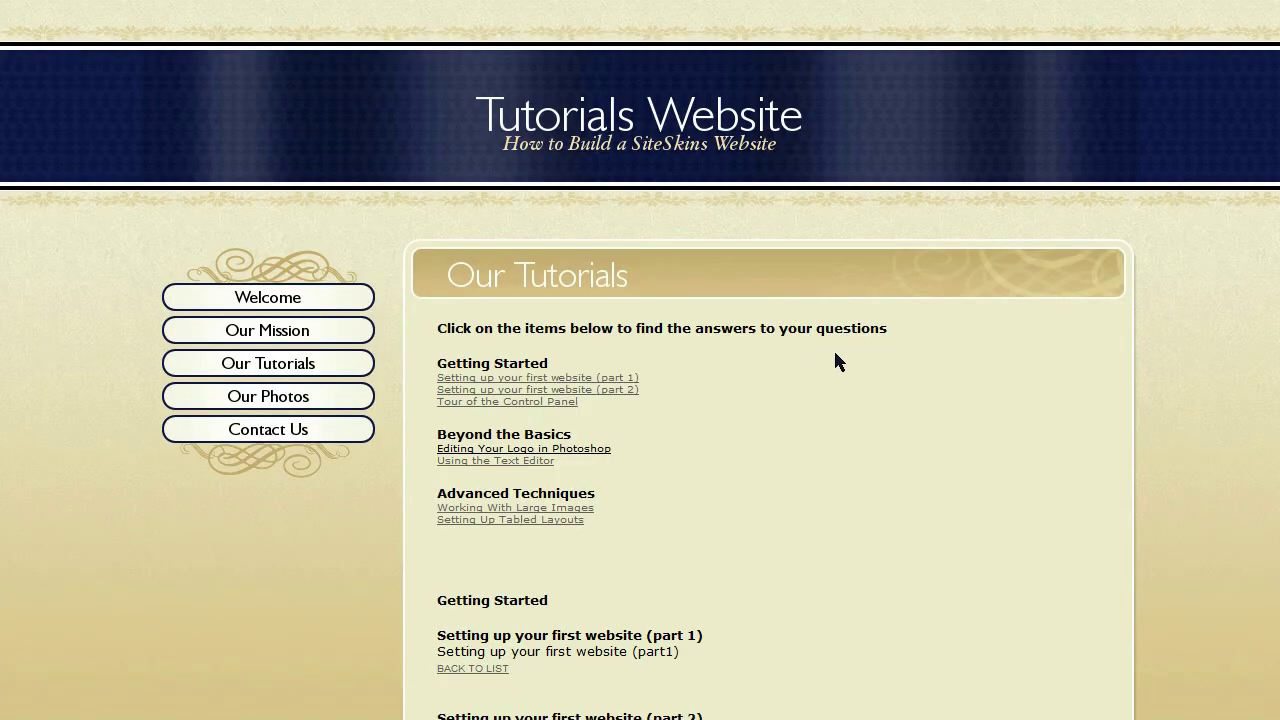
scroll(640, 400, "down", 1)
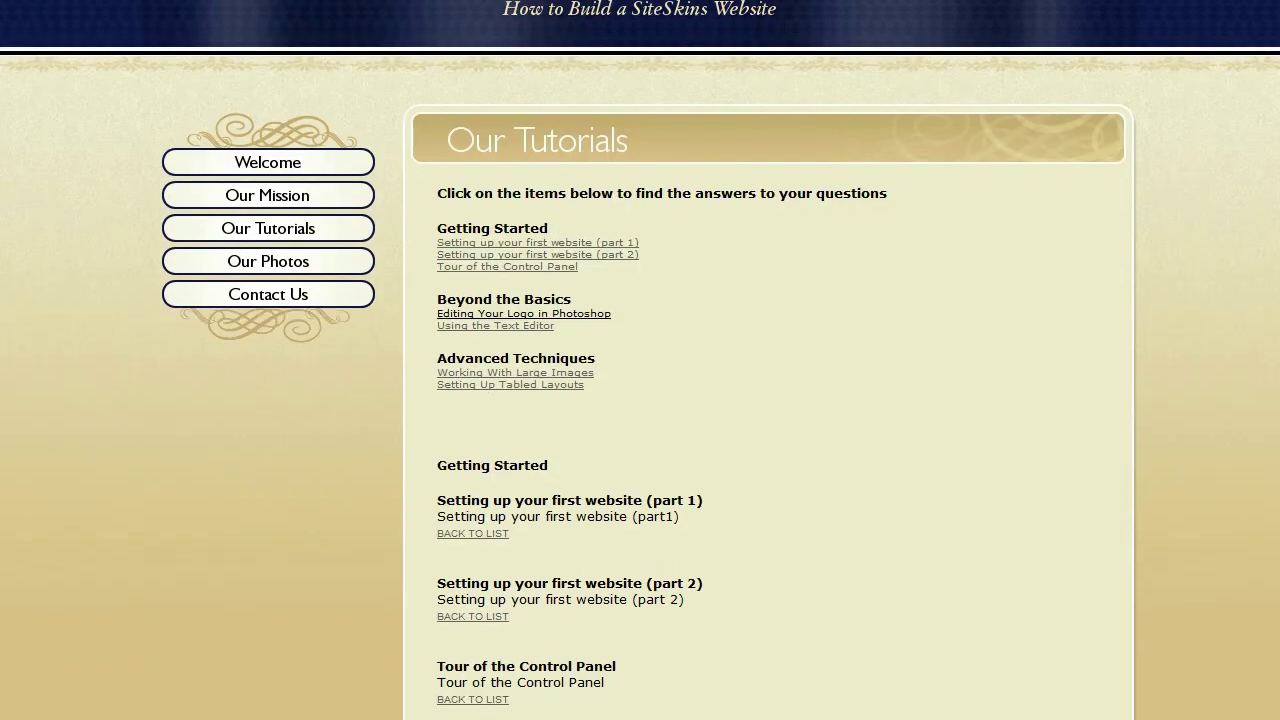
scroll(871, 406, "down", 5)
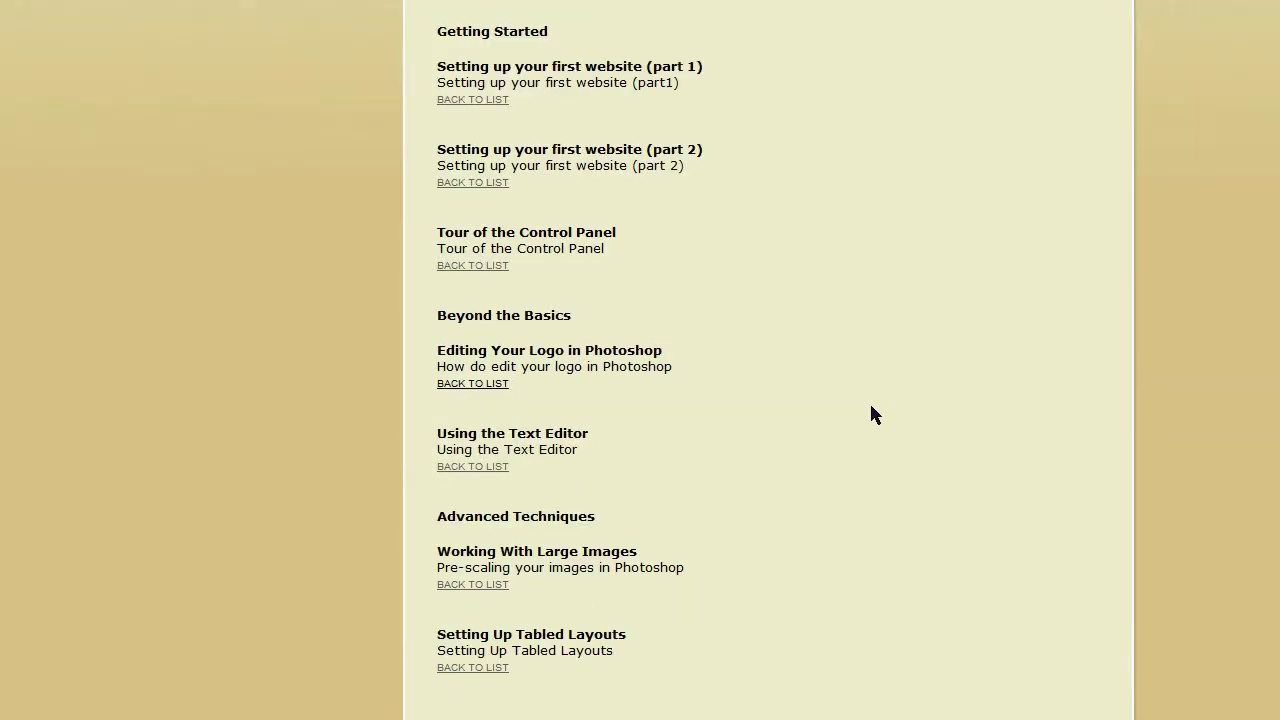
scroll(873, 417, "up", 2)
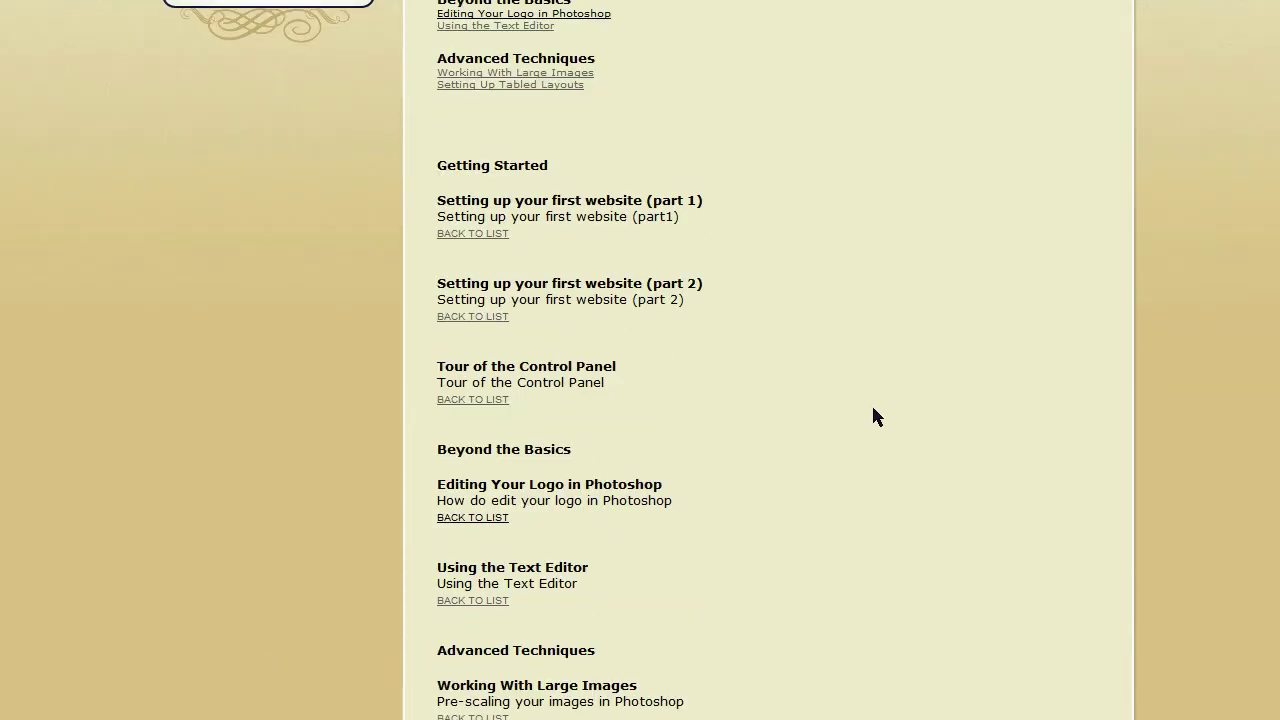
scroll(763, 354, "up", 1)
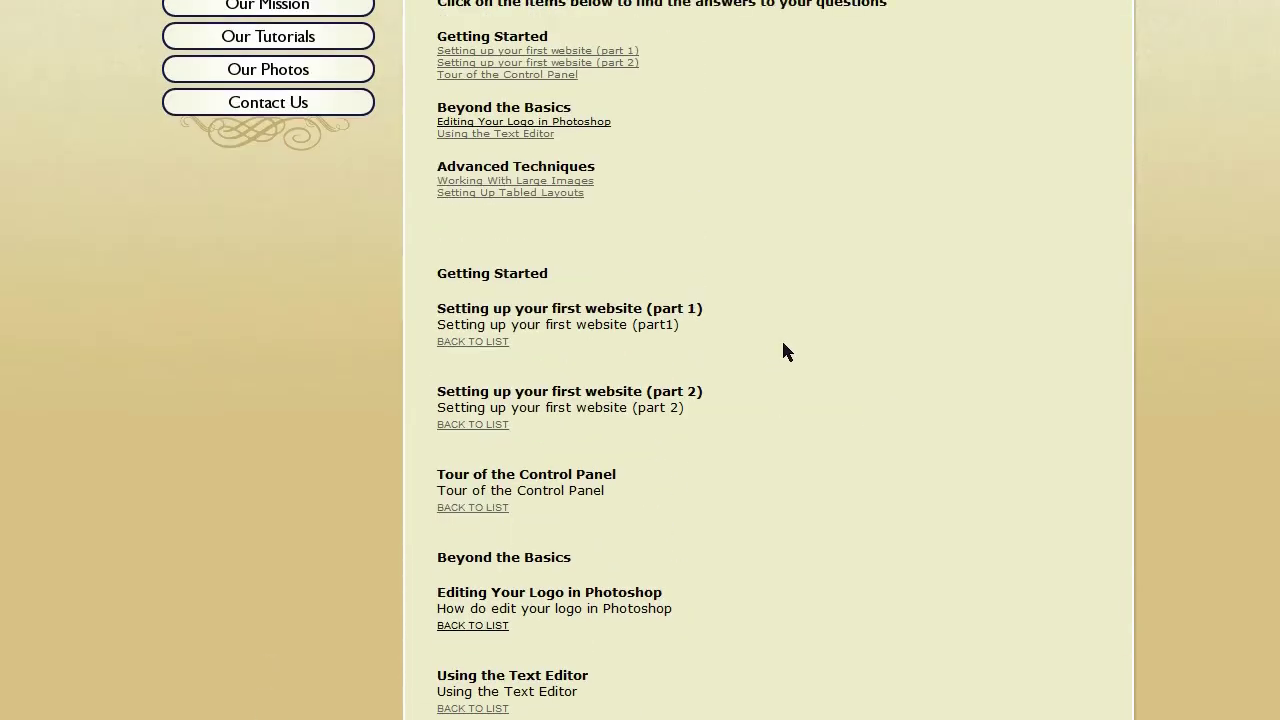
scroll(783, 351, "up", 2)
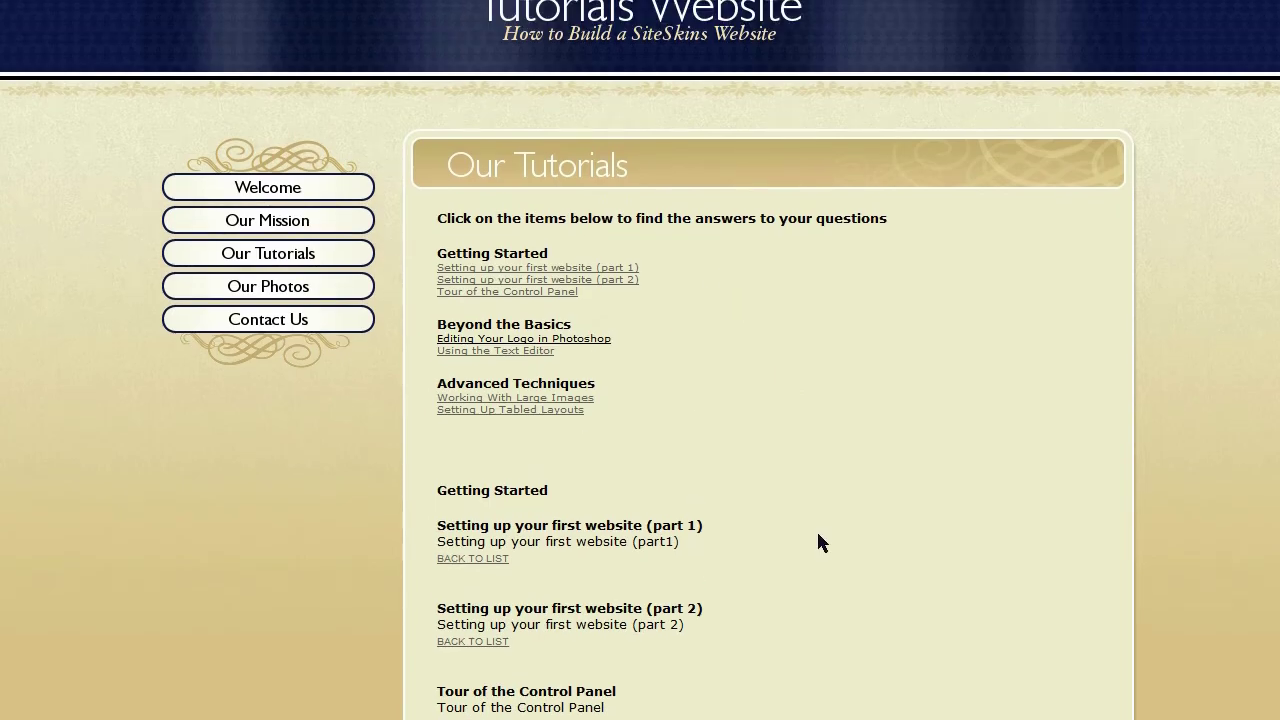
scroll(822, 531, "down", 2)
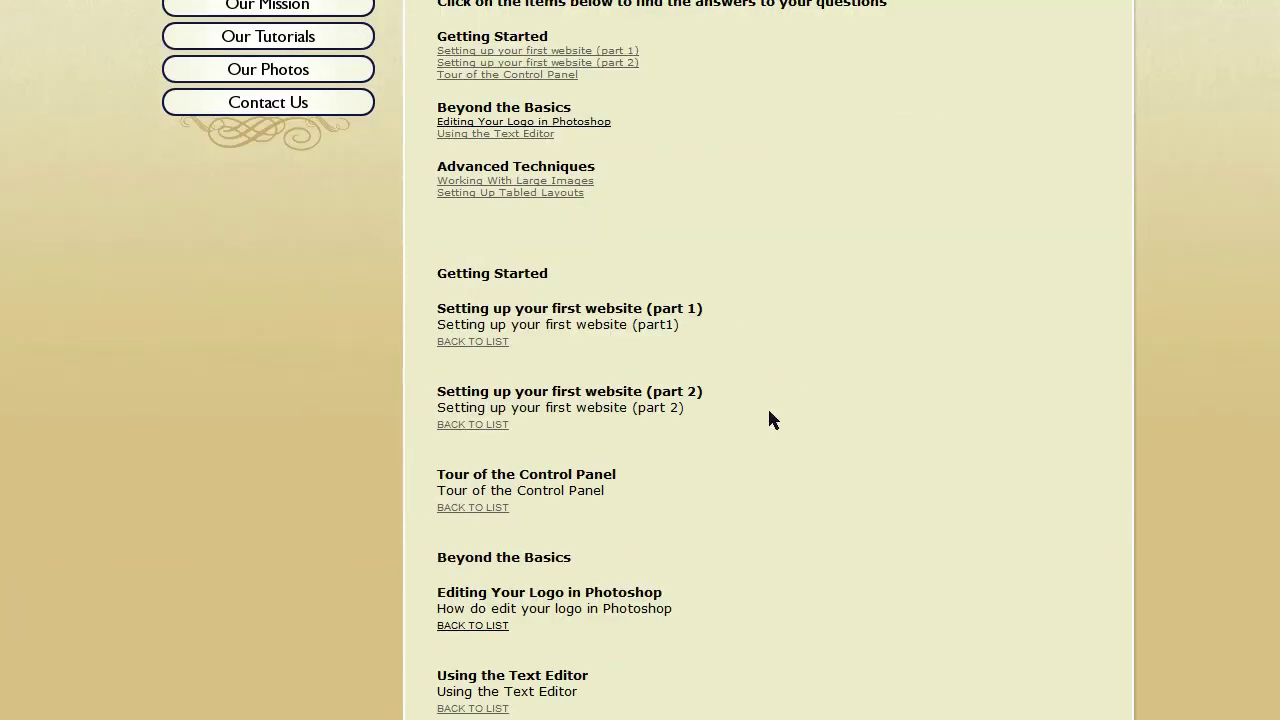
scroll(768, 419, "down", 2)
scroll(797, 449, "up", 3)
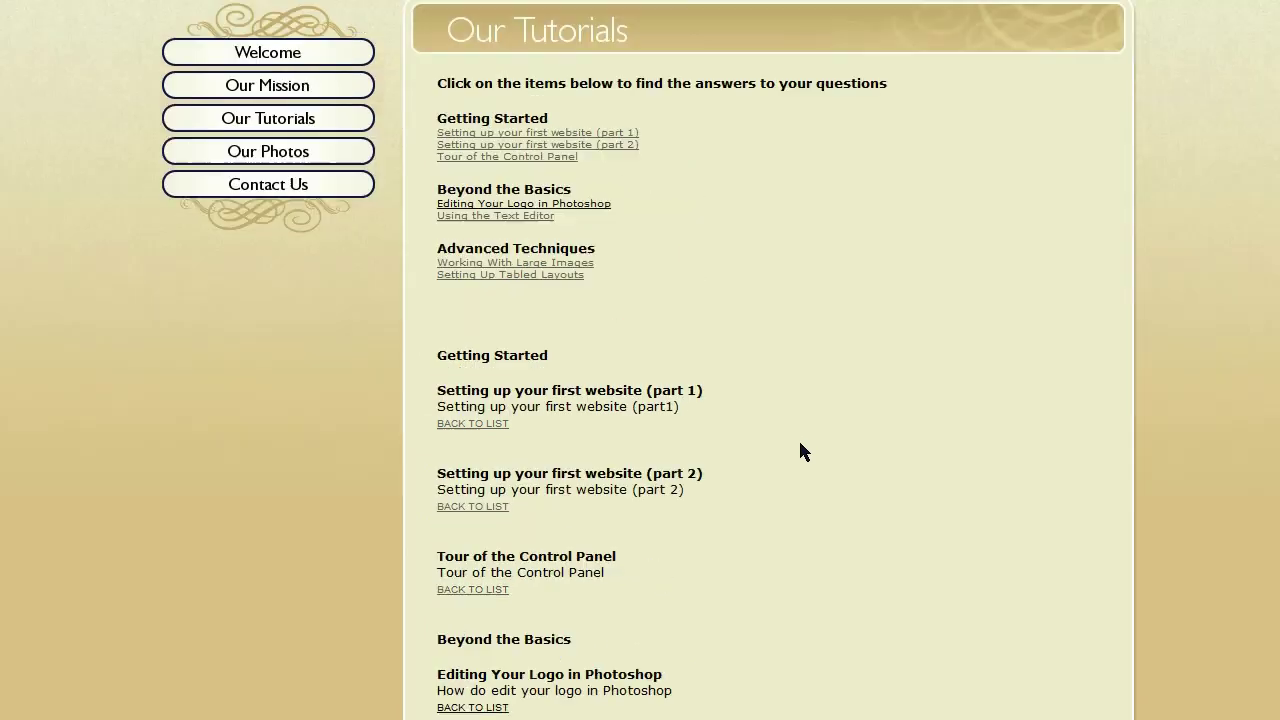
scroll(800, 450, "up", 2)
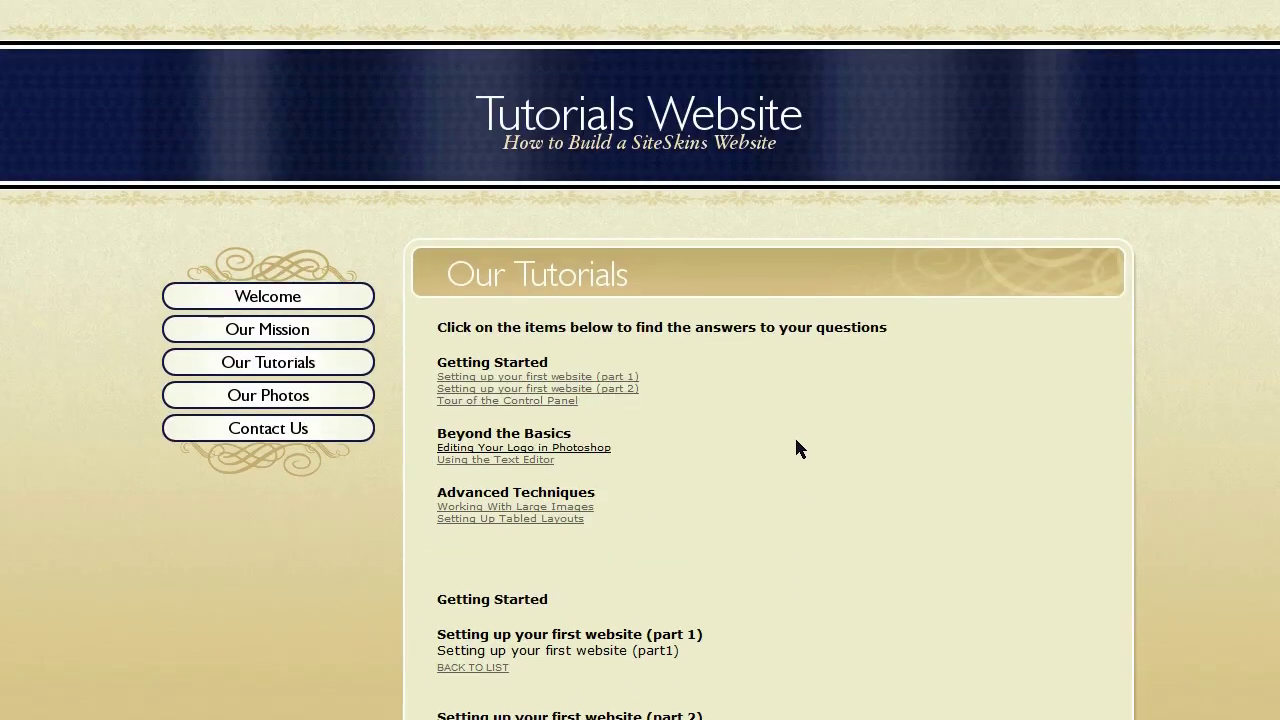